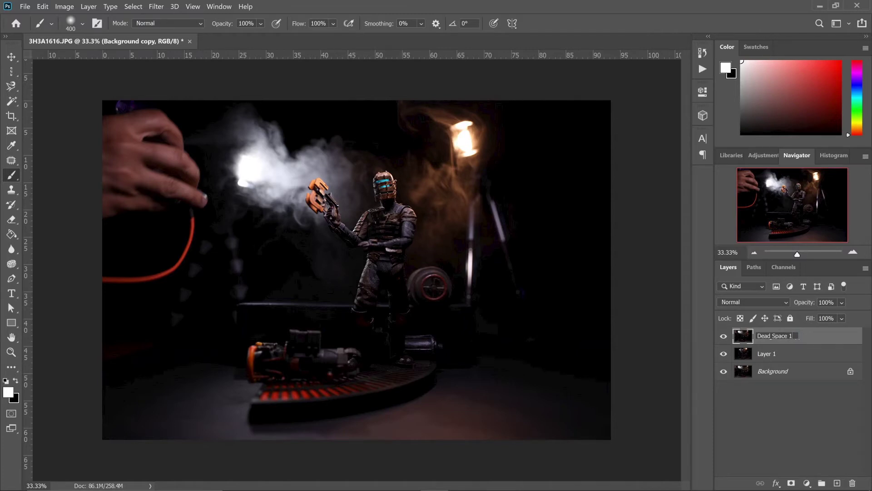
Step: Accept the name Dead Space 1 for the top layer and rename Layer 1 to Alien
left_click(775, 354)
left_click(768, 356)
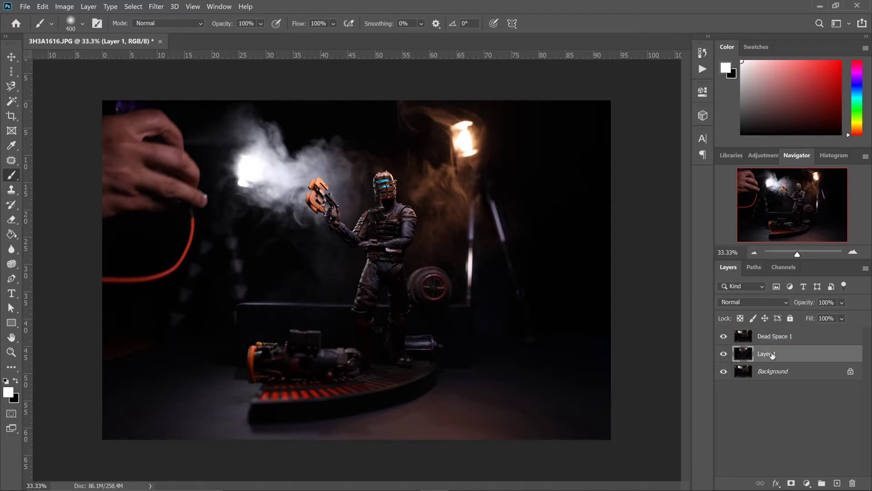
Step: Outline the armoured figure's gun, arms, helmet and torso down to the waist on the Dead Space 1 layer with the Magnetic Lasso
key("ctrl+plus")
key("ctrl+plus")
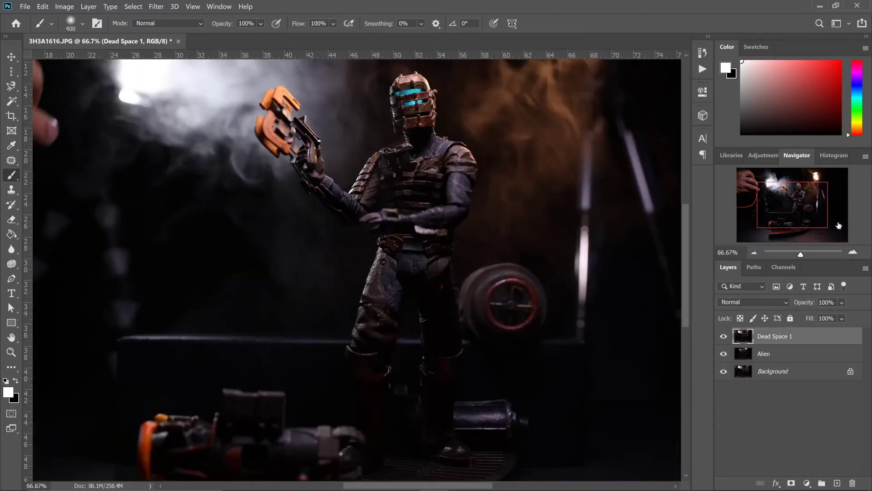
left_click_drag(816, 185, 783, 188)
left_click(850, 249)
key("l")
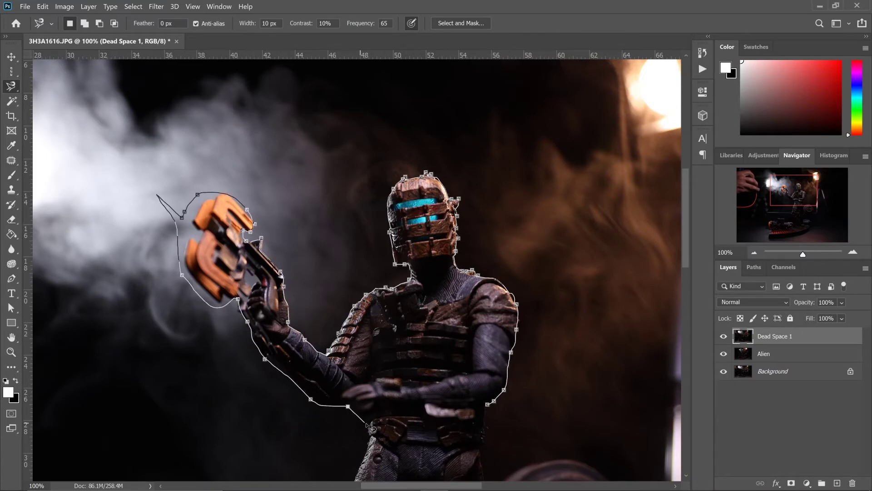
left_click(489, 406)
Step: With the freehand Lasso tool, add the missed area at the lower rear edge of the helmet to the selection
right_click(11, 86)
left_click(55, 86)
scroll(412, 232, "up", 5)
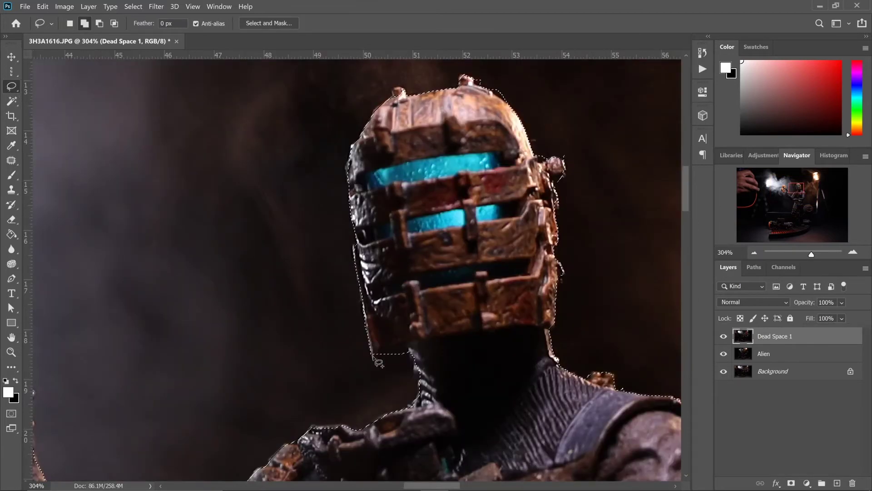
mouse_move(392, 349)
left_mouse_down()
mouse_move(384, 360)
mouse_move(418, 366)
mouse_move(418, 389)
mouse_move(435, 379)
mouse_move(416, 353)
left_mouse_up()
Step: Refine the selection edge along the neck and the armoured shoulder beside the raised gun
left_click_drag(417, 408, 614, 226)
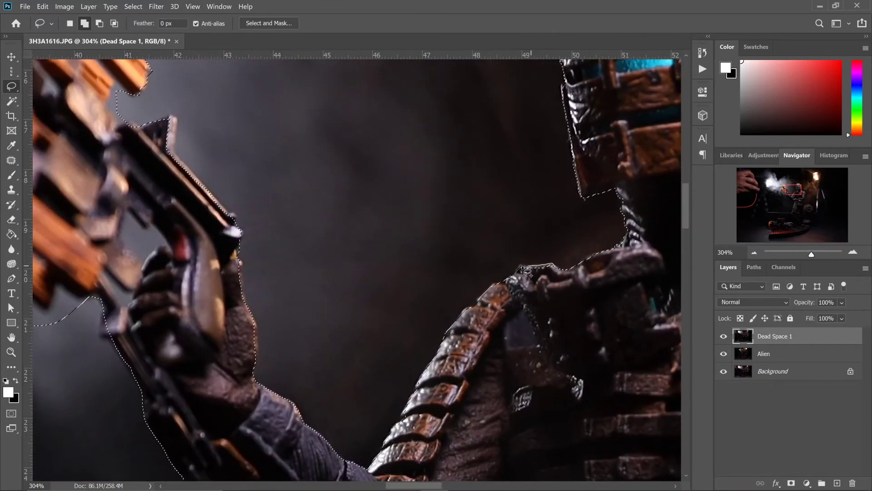
left_click_drag(561, 274, 558, 275)
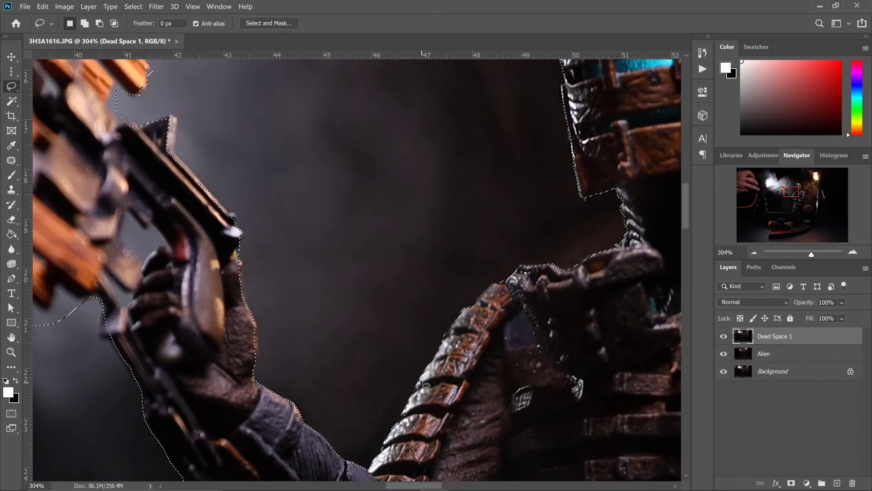
key("shift")
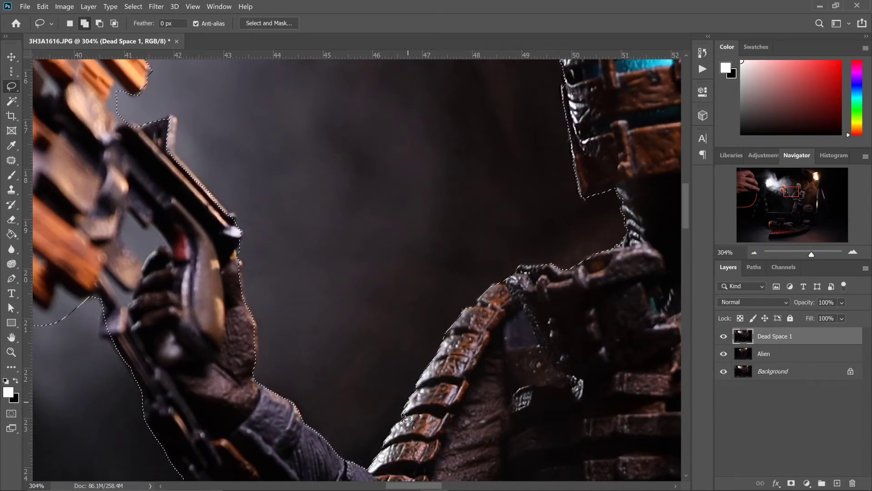
key("space")
Step: Add the missed edge of the gloved hand holding the gun to the selection
left_click_drag(376, 398, 386, 333)
key("alt")
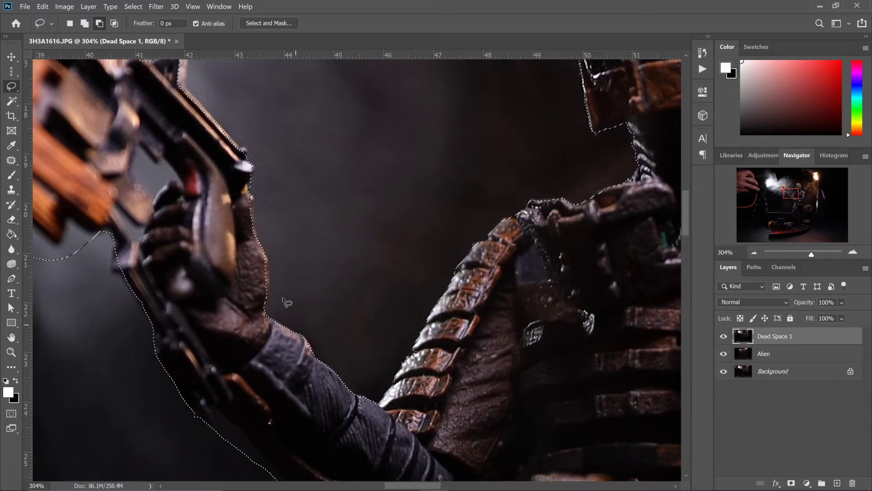
key("shift")
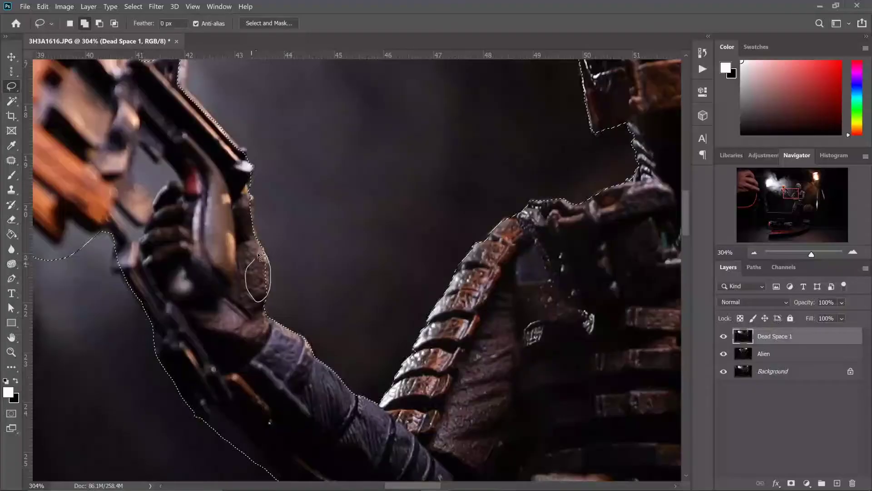
left_click_drag(258, 255, 255, 259)
Step: Check the outline against the layer beneath and correct the selection edge where the gun's rear end meets the glove
mouse_move(213, 121)
left_mouse_down()
mouse_move(266, 289)
mouse_move(198, 177)
left_mouse_up()
left_click(725, 338)
left_click(725, 337)
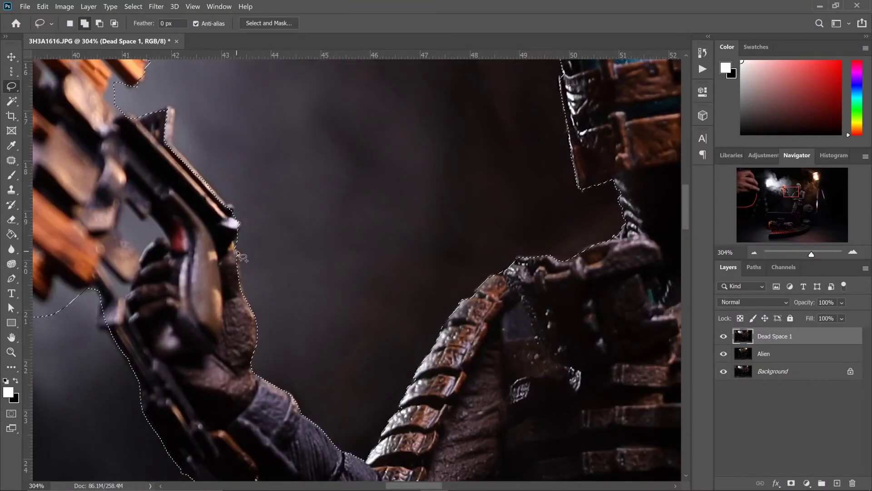
left_click_drag(241, 257, 237, 251)
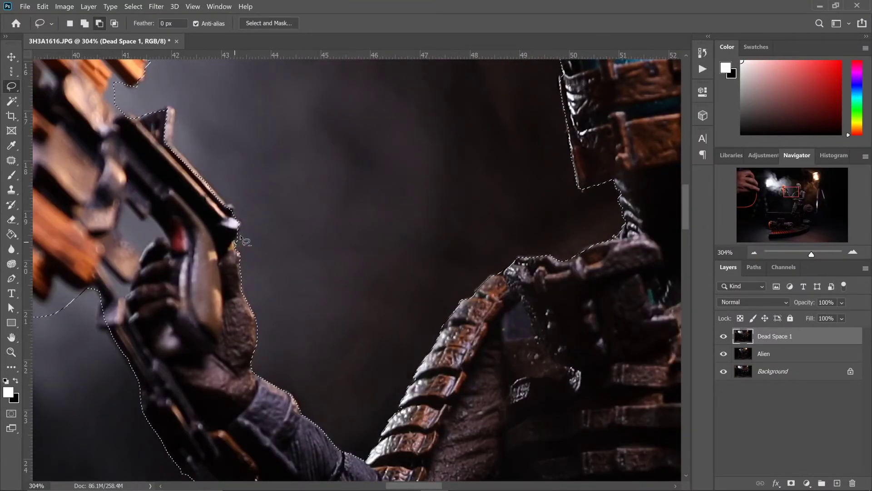
key("shift")
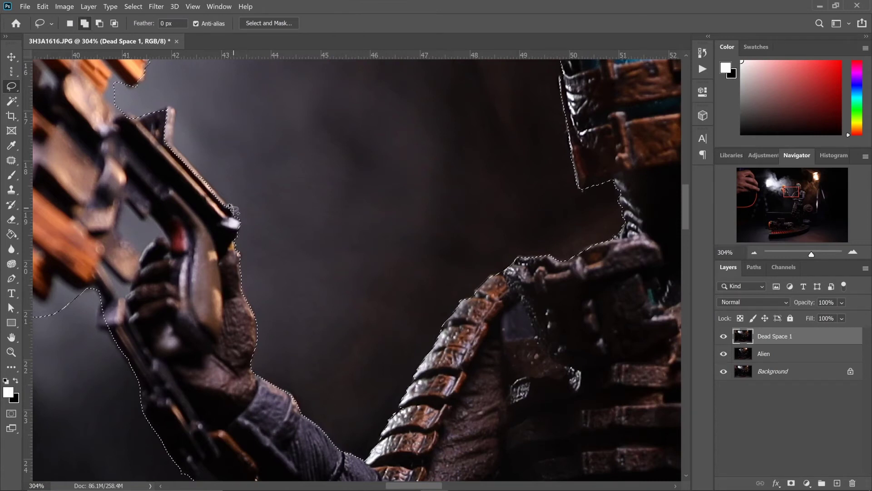
left_click_drag(234, 220, 235, 221)
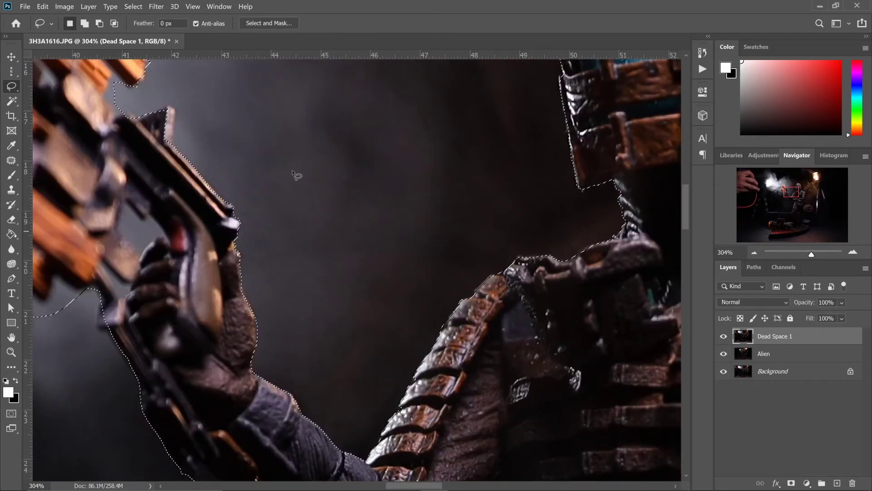
Step: Tighten the selection around the raised sight and upper edge of the gun
left_click_drag(243, 161, 349, 234)
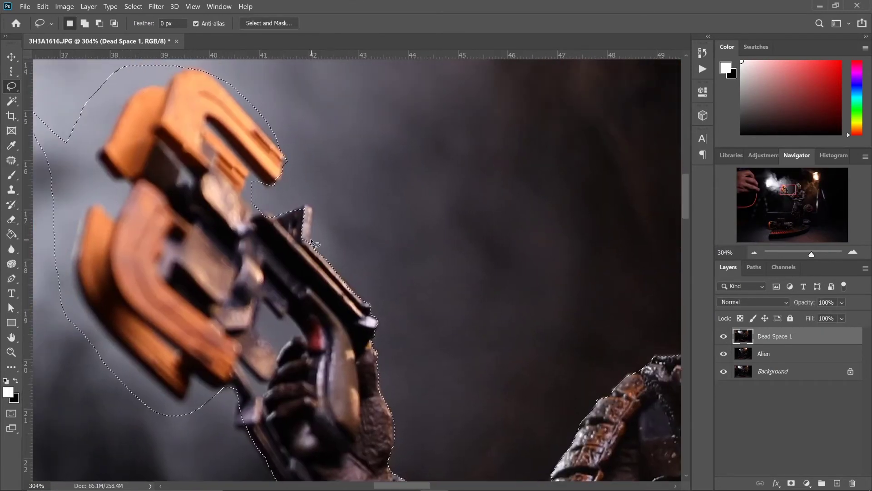
key("shift")
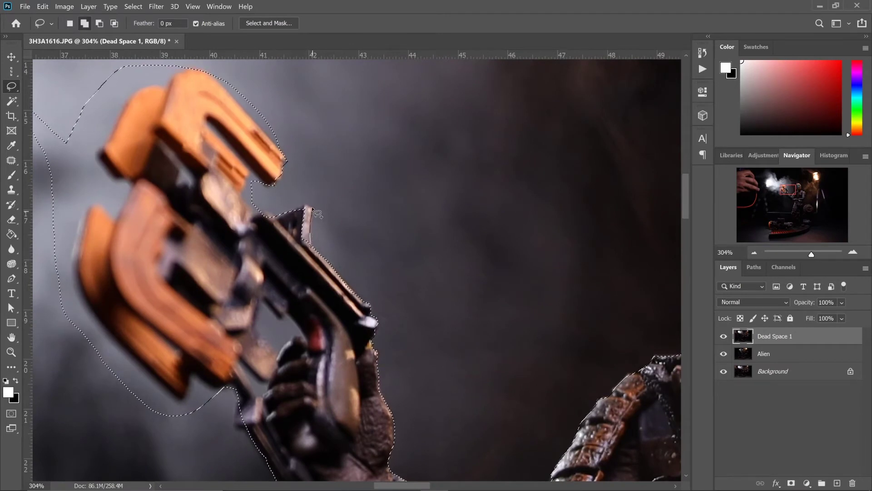
left_click_drag(302, 252, 309, 248)
key("shift")
mouse_move(277, 217)
left_mouse_down()
mouse_move(253, 222)
mouse_move(251, 212)
mouse_move(275, 179)
left_mouse_up()
Step: Add and subtract small areas so the selection follows the upper edge of the gun's orange blade
key("alt")
key("shift")
key("alt")
key("shift")
key("alt")
left_click_drag(206, 69, 235, 101)
left_click_drag(285, 137, 284, 141)
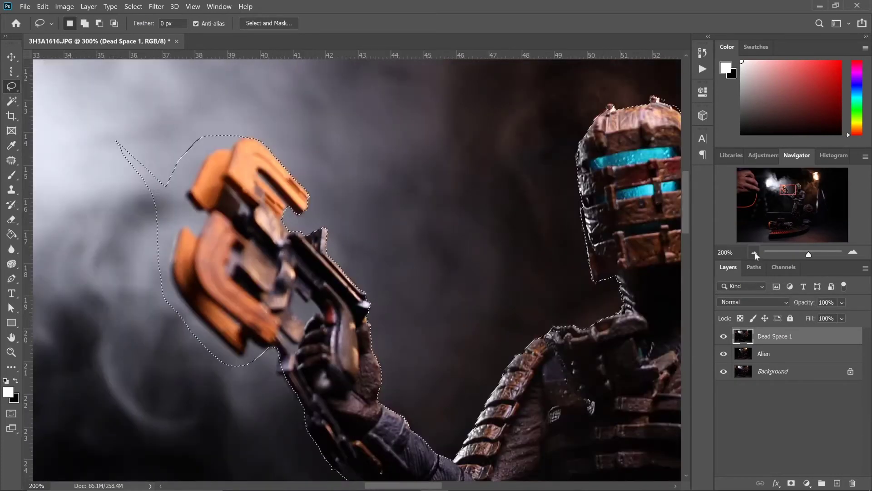
Step: Compare the selection outline with the alien image by hiding and showing the Dead Space 1 layer
left_click(754, 252)
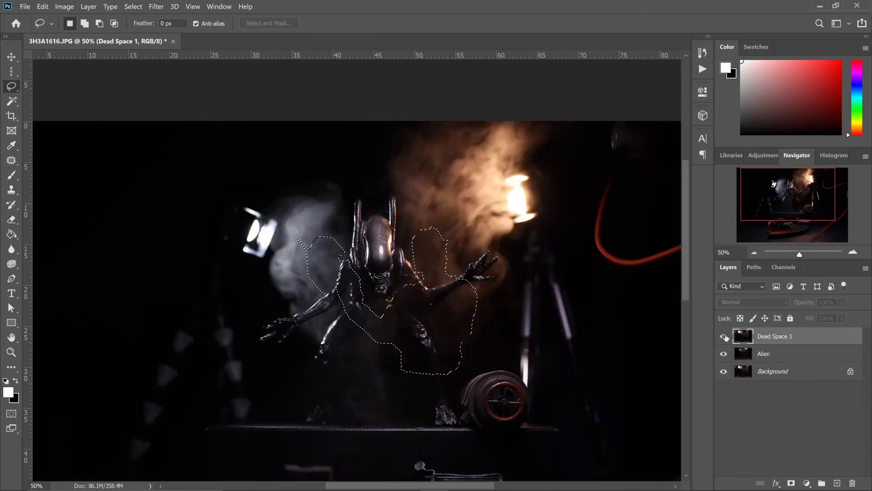
left_click(724, 336)
left_click(723, 336)
left_click(723, 336)
left_click(724, 336)
left_click(723, 336)
left_click(724, 336)
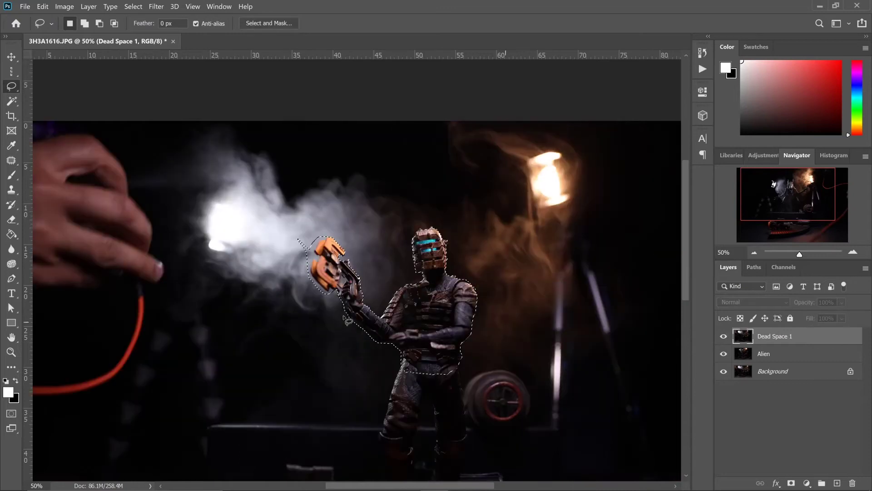
scroll(360, 321, "up", 5)
scroll(355, 317, "up", 5)
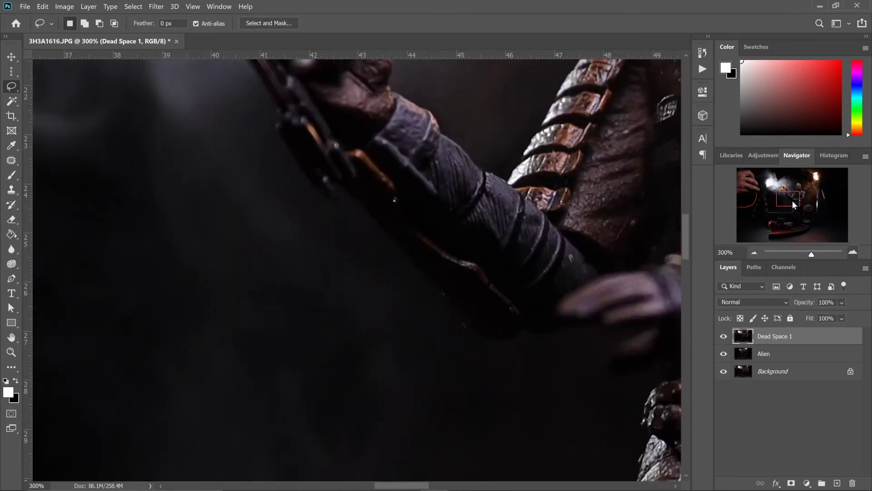
left_click_drag(318, 182, 377, 345)
mouse_move(202, 111)
left_mouse_down()
mouse_move(197, 132)
mouse_move(218, 142)
mouse_move(231, 187)
left_mouse_up()
left_click_drag(305, 333, 296, 326)
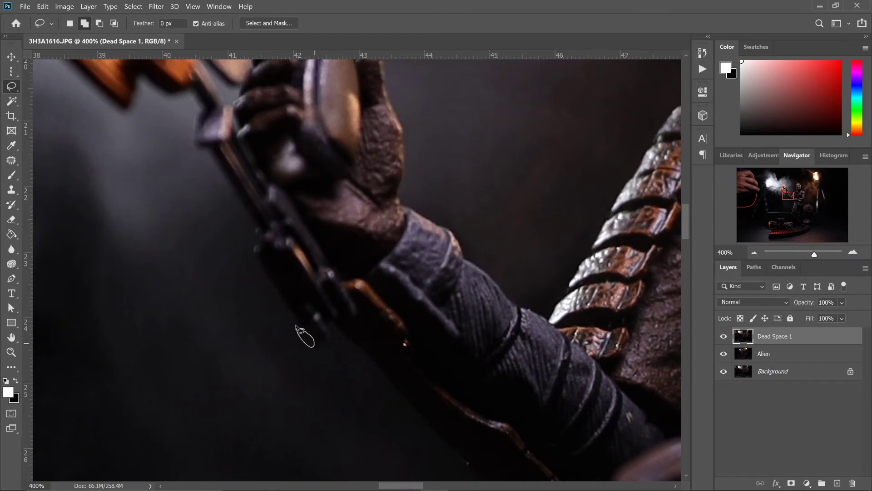
key("super")
key("super")
key("ctrl+z")
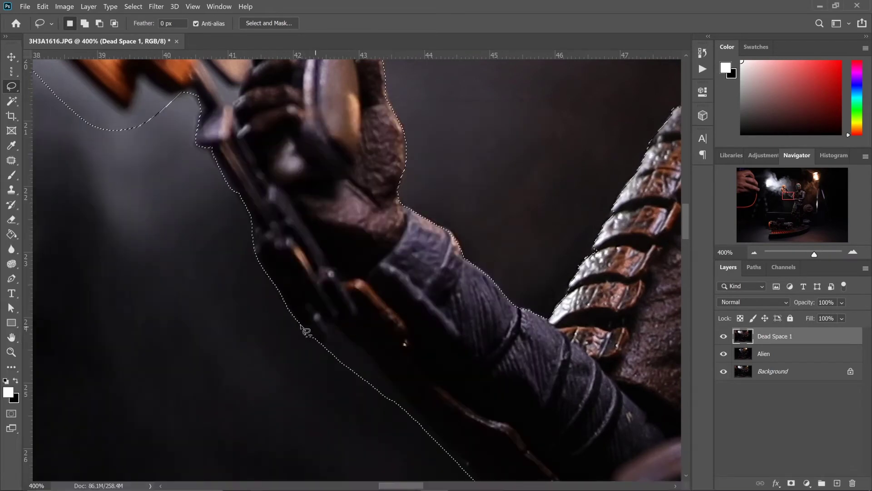
Step: Subtract the excess dark background beneath the gun arm's forearm and elbow from the selection
left_click_drag(321, 344, 334, 332)
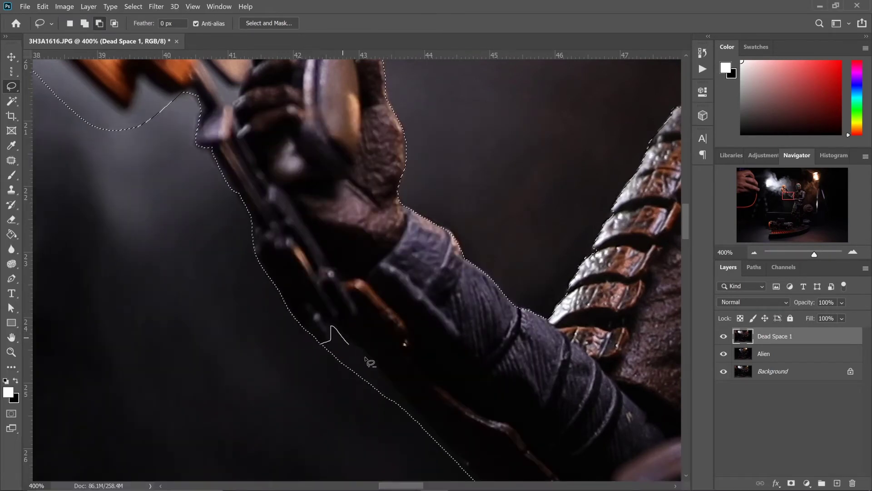
left_click_drag(344, 382, 319, 344)
left_click_drag(513, 345, 383, 198)
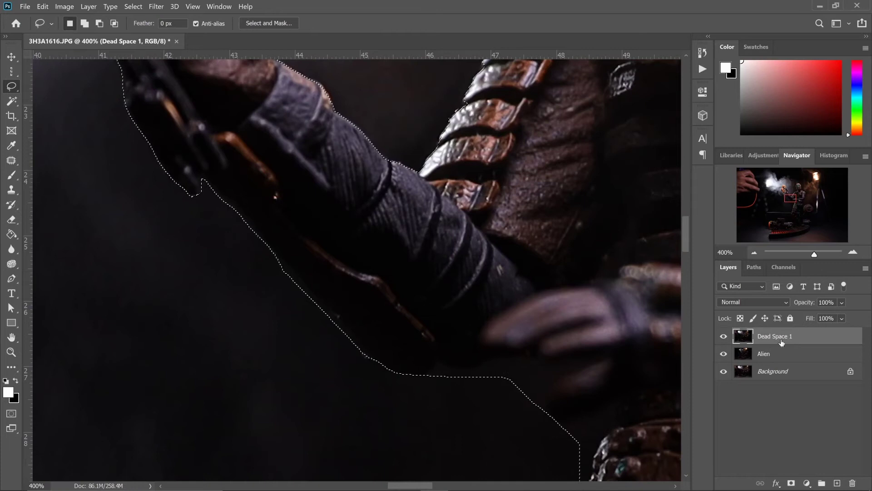
left_click_drag(410, 374, 425, 376)
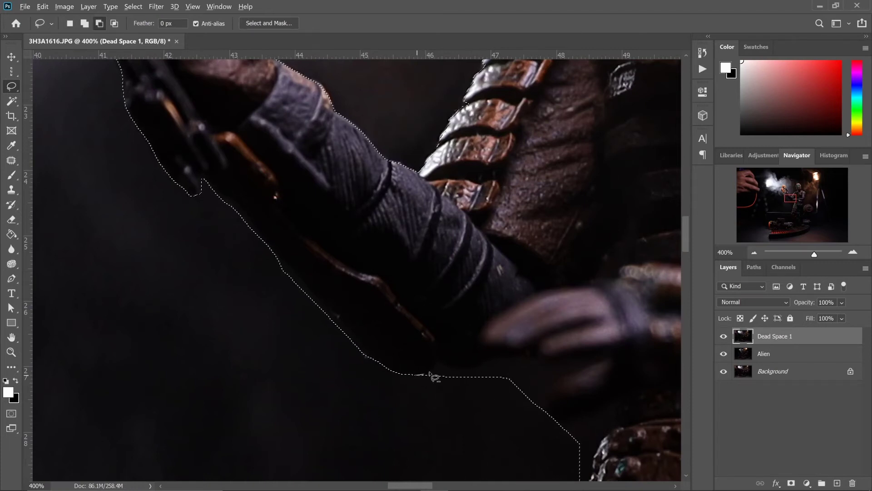
left_click_drag(456, 416, 414, 375)
Step: Examine the refined outline around the whole torso and helmet by toggling the Dead Space 1 layer's visibility
left_click(754, 253)
left_click(755, 253)
left_click(754, 252)
left_click(754, 253)
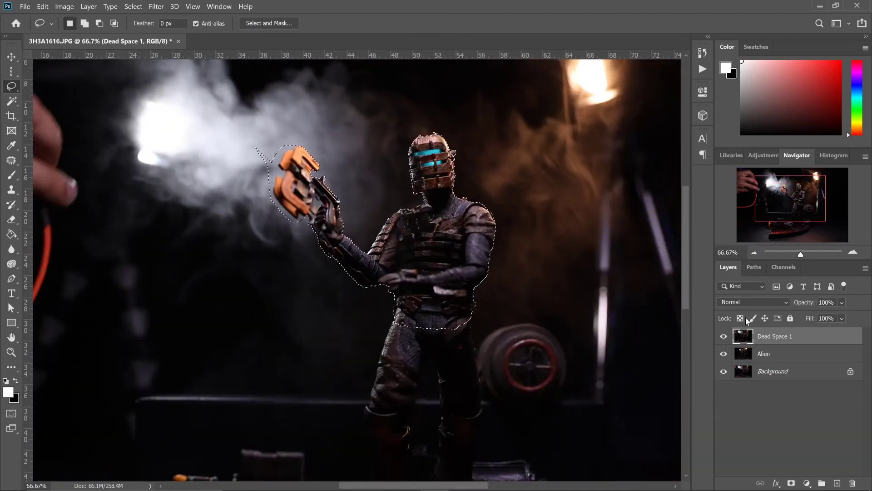
left_click(723, 337)
left_click(723, 336)
scroll(505, 193, "up", 1)
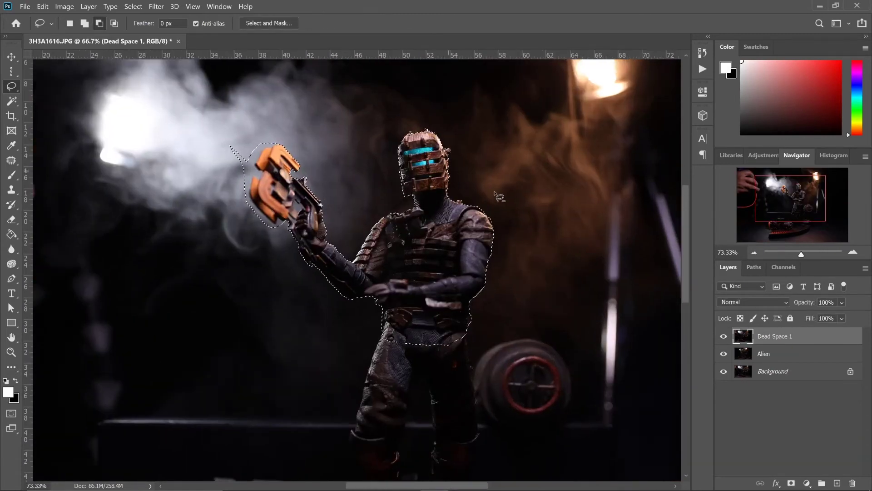
scroll(504, 193, "up", 10)
scroll(330, 195, "up", 1)
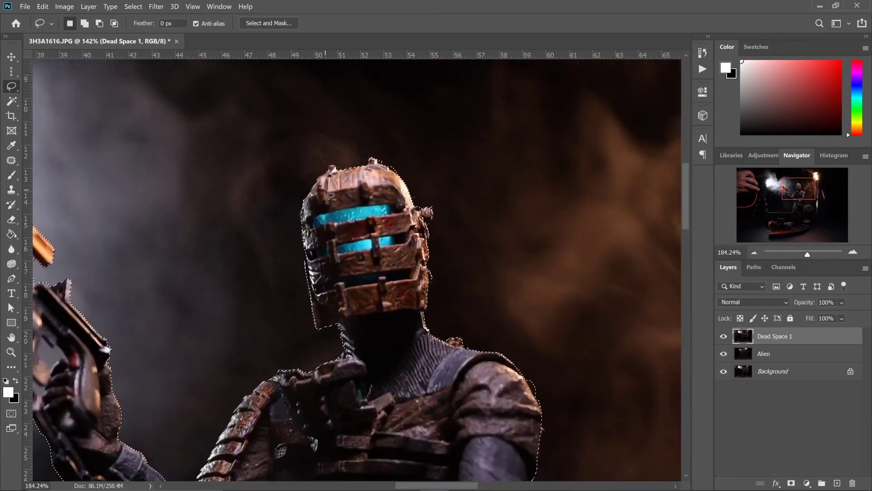
left_click(723, 336)
left_click(724, 336)
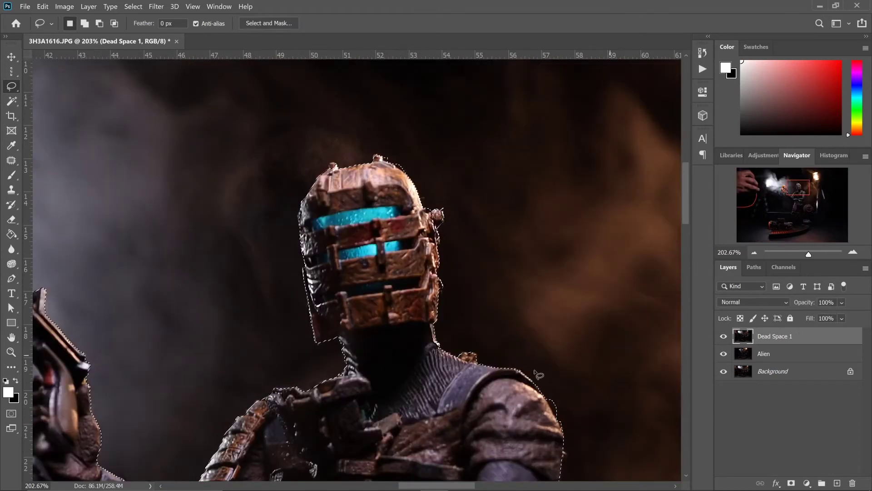
Step: Correct the selection edge along the far shoulder and down the outer side of the lowered arm
scroll(549, 376, "up", 4)
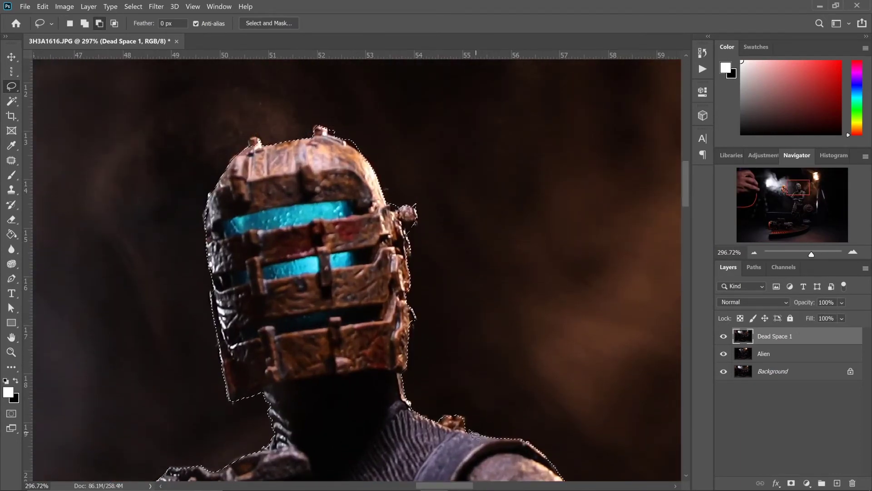
left_click_drag(462, 425, 442, 421)
mouse_move(560, 420)
left_mouse_down()
mouse_move(515, 372)
mouse_move(467, 224)
left_mouse_up()
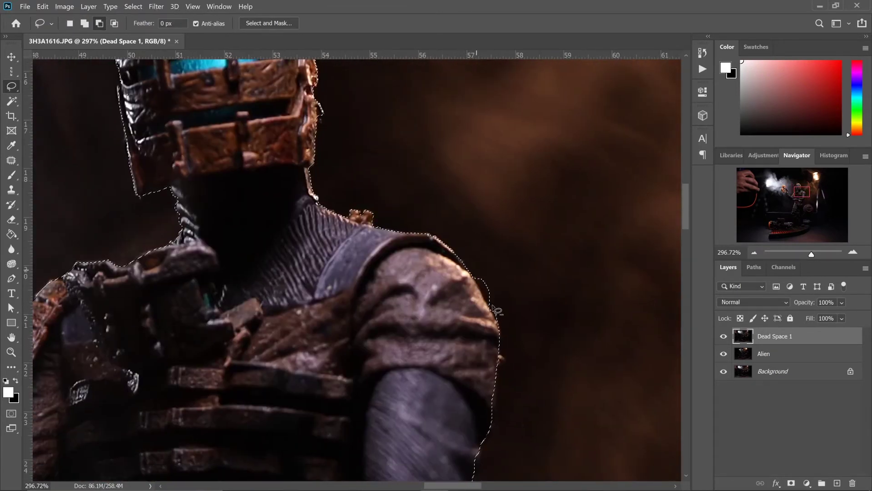
left_click_drag(549, 301, 576, 123)
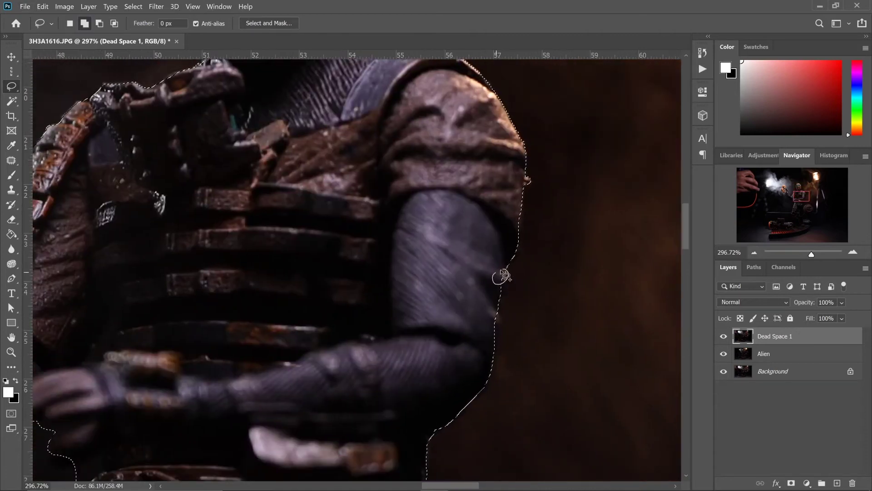
Step: Add a layer mask to the Dead Space 1 layer from the current selection
key("ctrl+0")
left_click(791, 483)
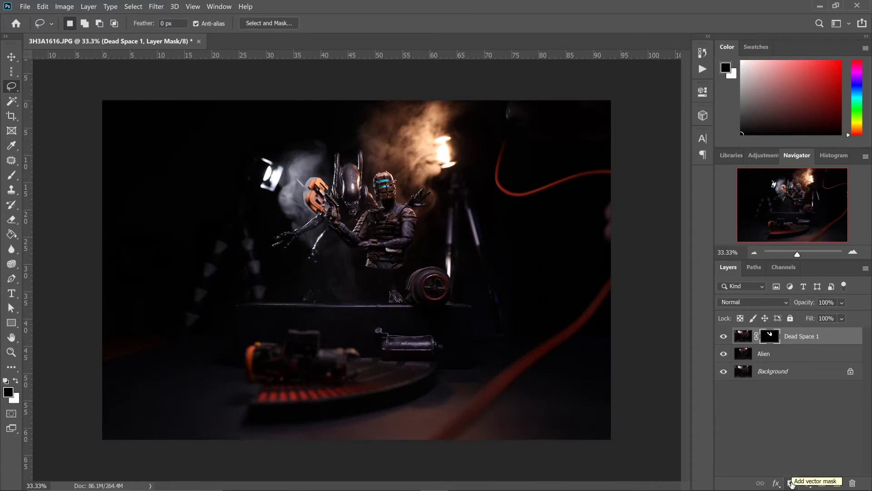
Step: Lasso a loose area around the Alien and the Dead Space figure's upper body, and invert the selection
scroll(361, 266, "up", 1)
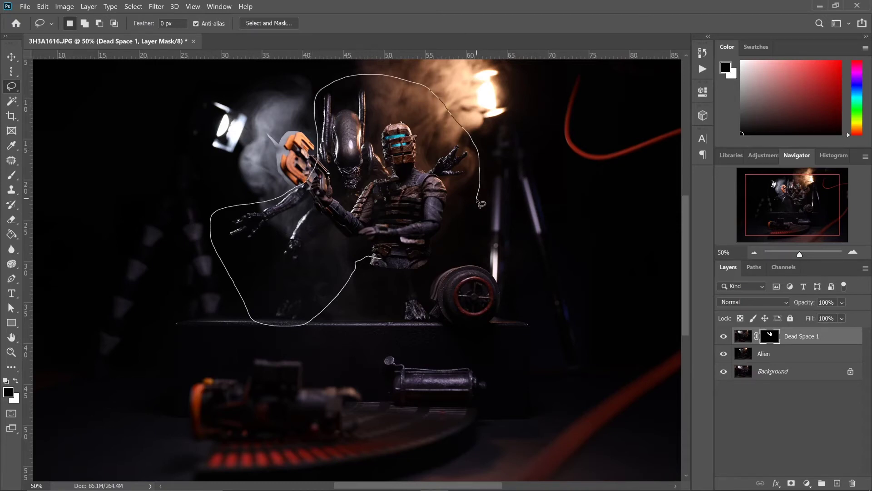
left_click_drag(389, 264, 387, 263)
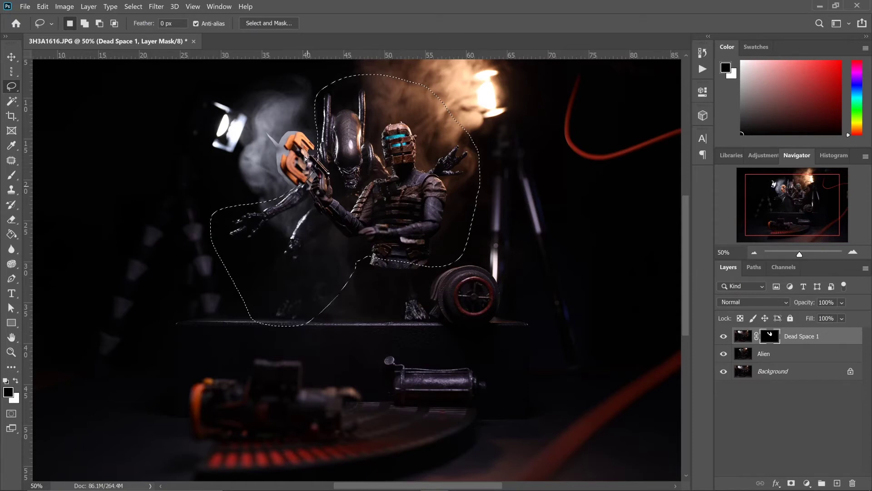
left_click(150, 8)
mouse_move(141, 8)
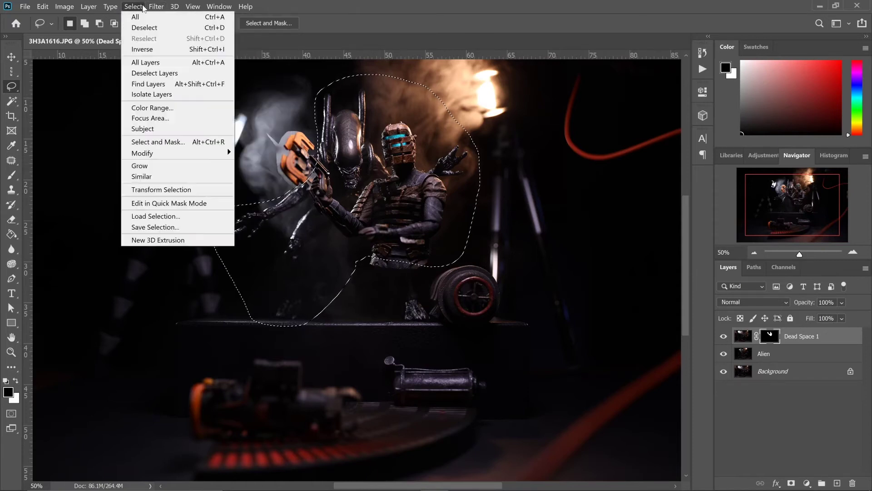
left_click(136, 48)
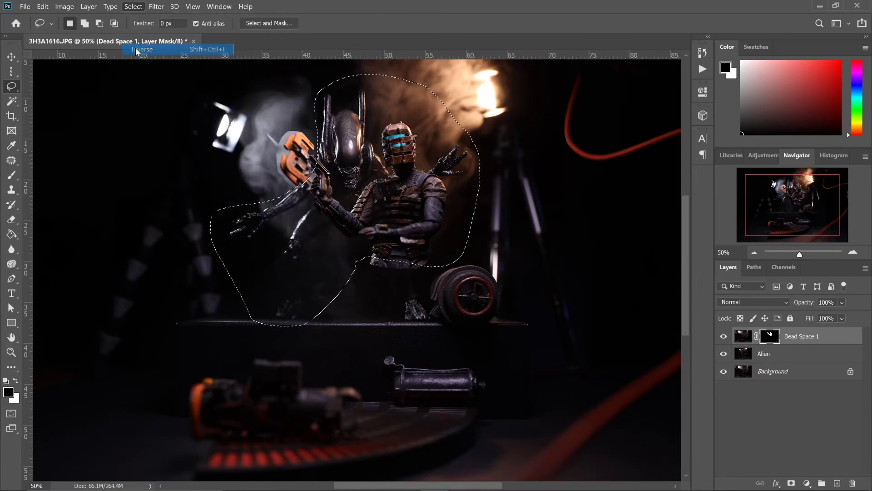
Step: Fill the area outside the loose outline with white on the Dead Space 1 mask, compare it with the layer hidden, and deselect
left_click(11, 234)
left_click(16, 382)
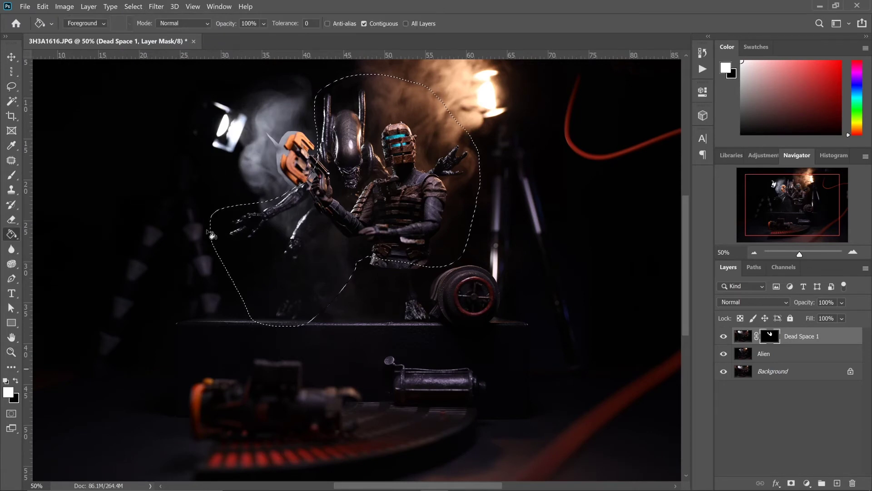
left_click(204, 169)
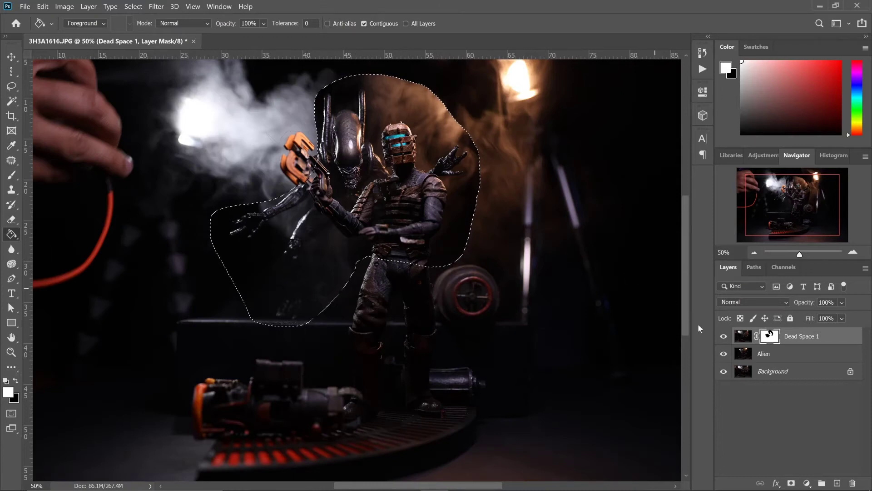
left_click(724, 337)
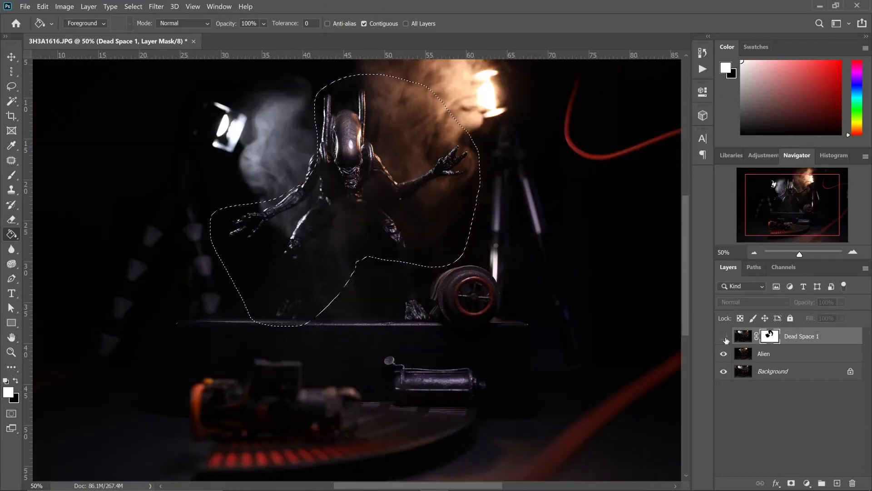
left_click(725, 338)
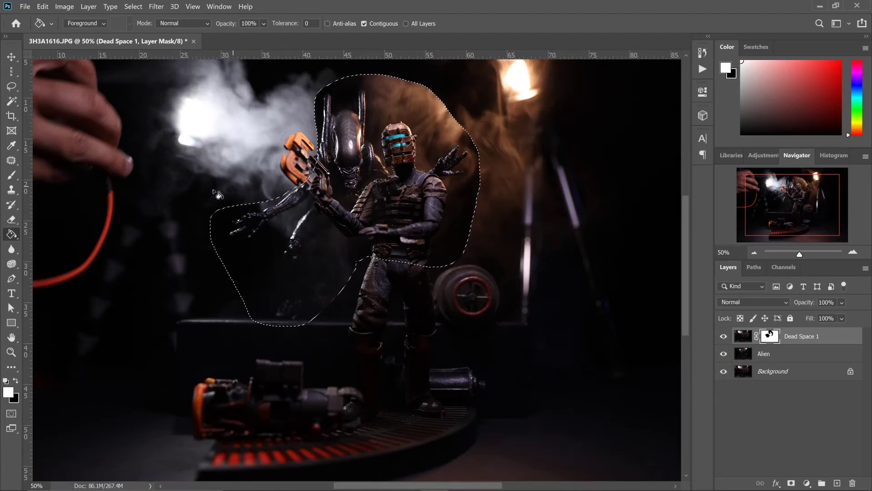
key("ctrl+d")
Step: Paint white with a 500 px soft brush on the Dead Space 1 mask to blend the hard edge in the orange smoke beside the figures
key("b")
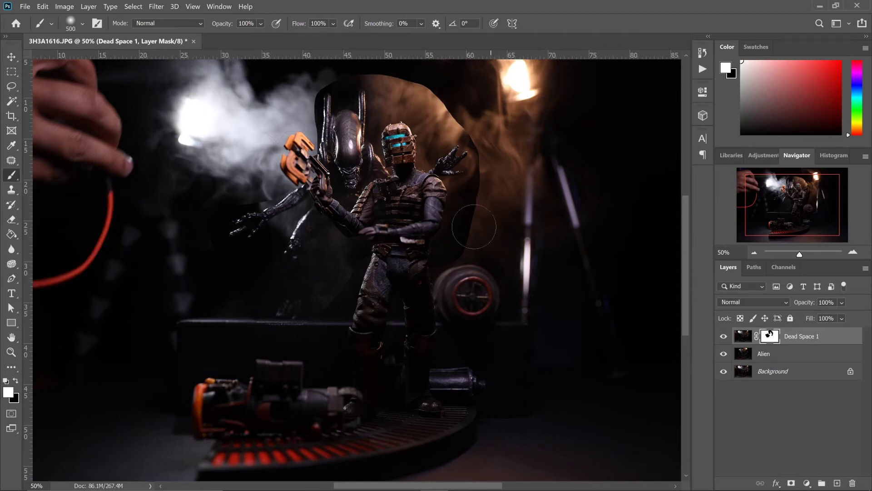
key("[")
key("[")
key("[")
key("[")
key("[")
key("[")
key("[")
key("[")
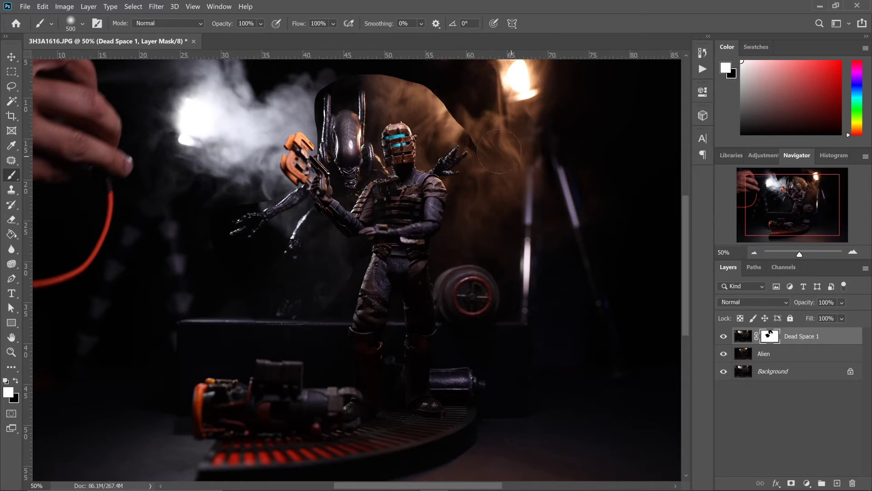
mouse_move(432, 89)
left_mouse_down()
mouse_move(418, 77)
mouse_move(440, 101)
mouse_move(431, 113)
left_mouse_up()
Step: Enlarge the brush to about 700 px and paint white on the mask above the helmet and the Alien's head, reducing the size near the tubes
key("]")
key("]")
key("]")
key("]")
key("]")
key("]")
key("]")
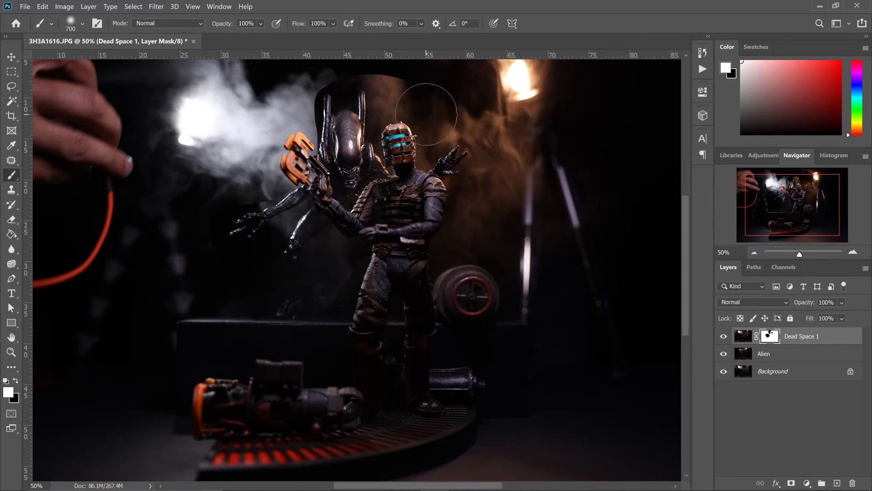
key("[")
key("[")
key("[")
key("[")
left_click_drag(401, 85, 378, 67)
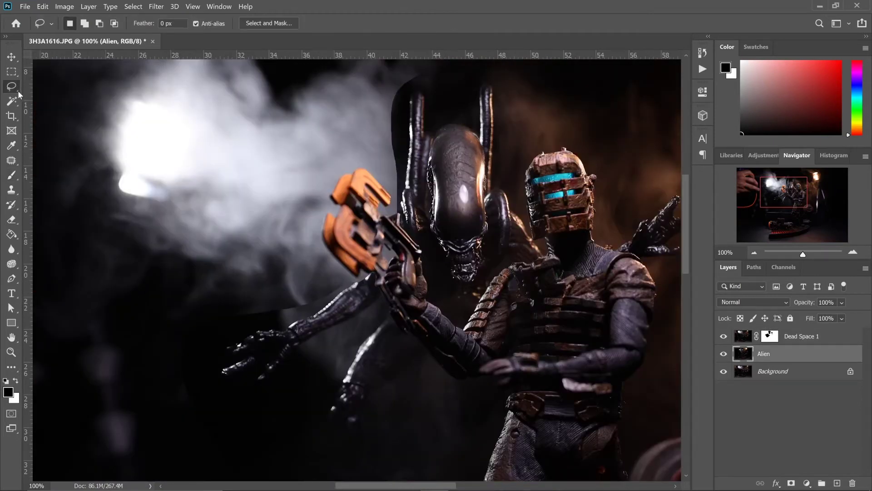
Step: Hide Dead Space 1 and outline the Alien's outstretched forearm and hand beside the white smoke with the Magnetic Lasso
right_click(17, 90)
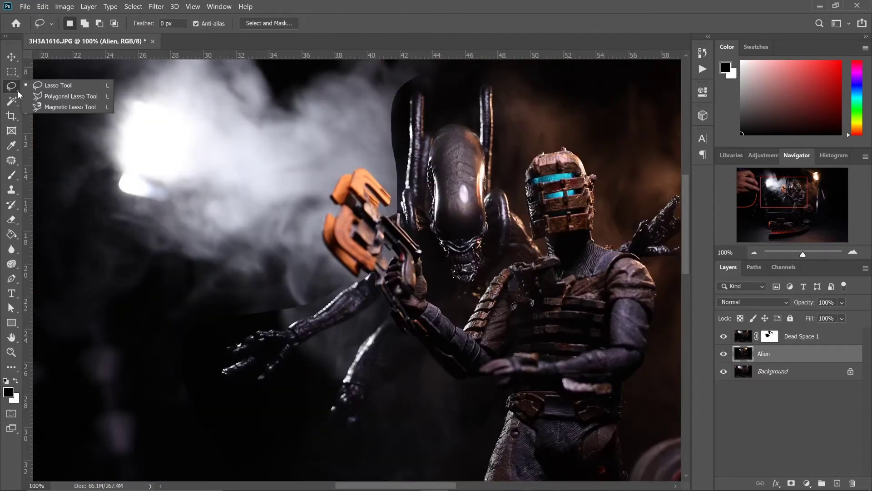
left_click(51, 107)
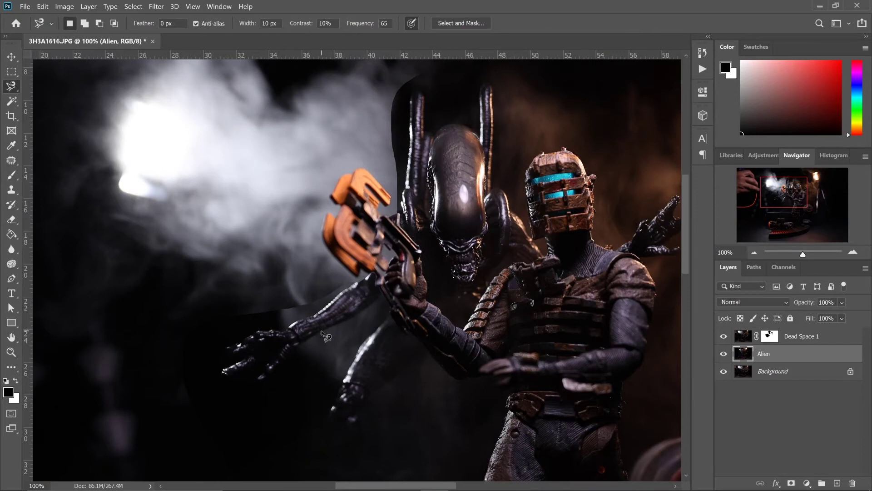
scroll(326, 336, "up", 3)
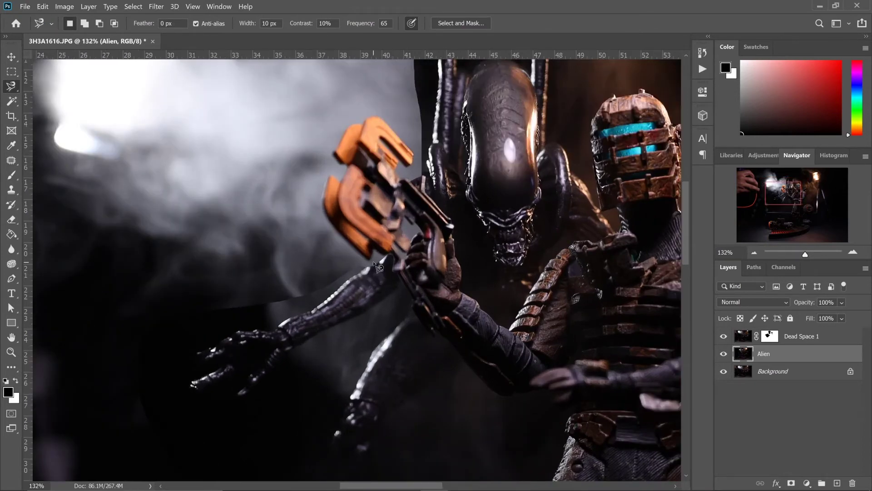
left_click(724, 336)
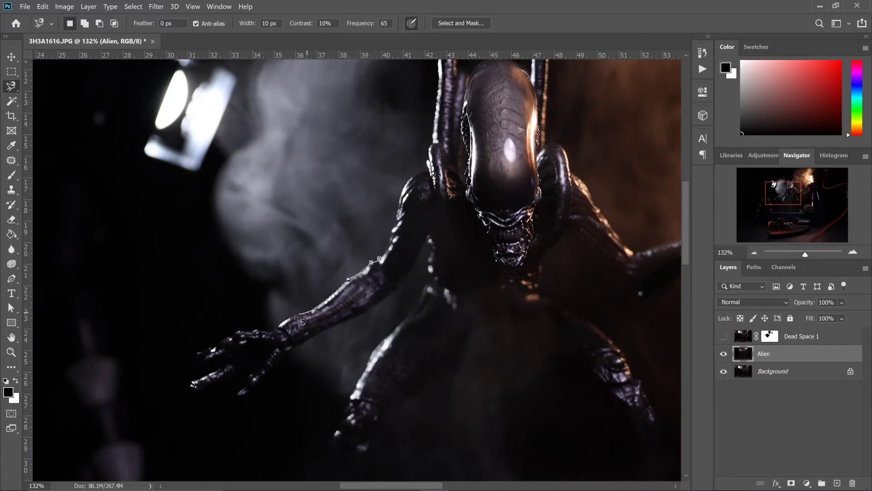
left_click_drag(234, 403, 404, 292)
left_click(379, 259)
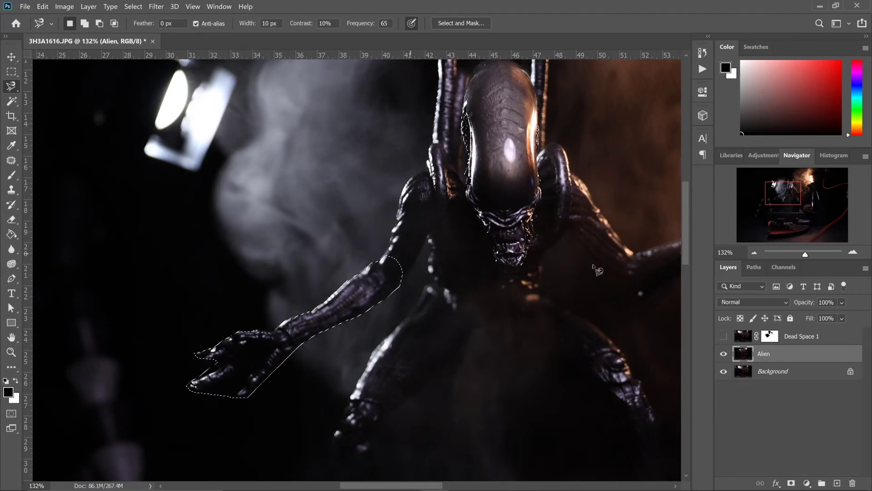
Step: Show Dead Space 1 again and refine the arm selection with the Lasso, subtracting the gun overlap and adding missed parts along the forearm's upper edge
left_click(723, 336)
scroll(416, 236, "up", 5)
right_click(11, 86)
left_click(50, 87)
left_click_drag(350, 311, 349, 294)
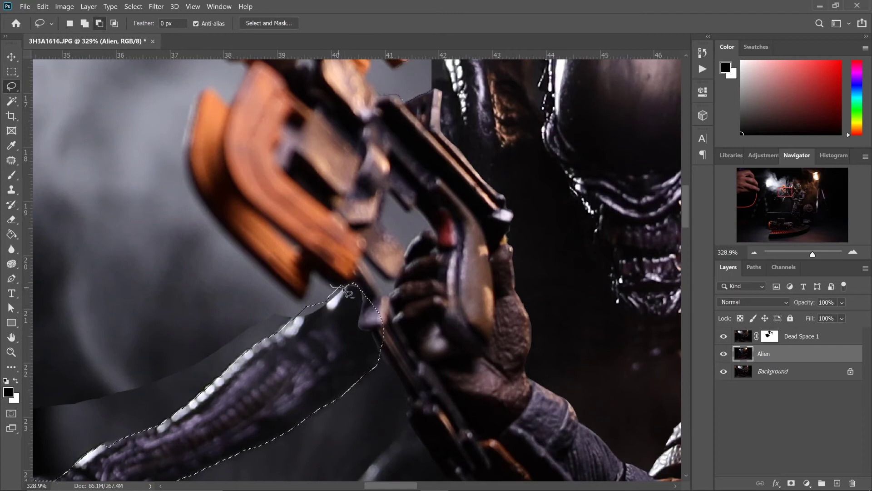
key("shift")
mouse_move(365, 300)
left_mouse_down("alt")
mouse_move(360, 330)
mouse_move(384, 305)
mouse_move(392, 332)
left_mouse_up("alt")
left_click_drag(298, 319, 314, 305, "shift")
left_click_drag(193, 405, 286, 324)
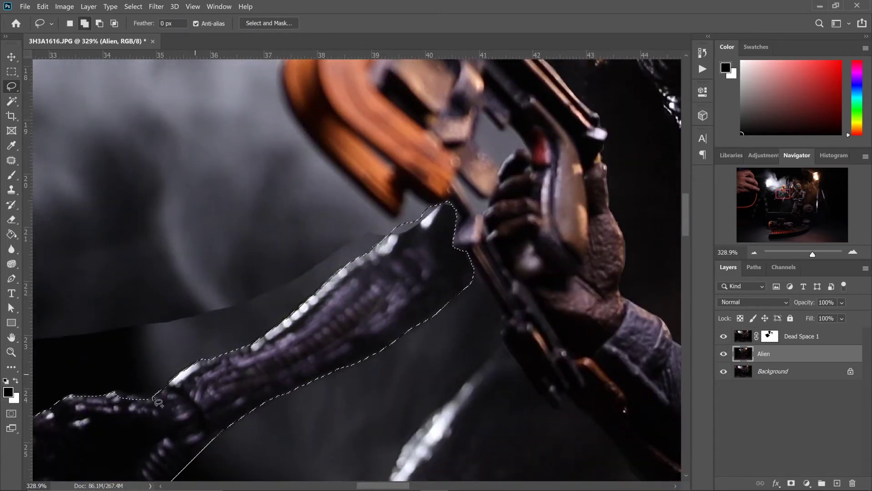
Step: Paint white with a 125 px brush on the Dead Space 1 mask around the selected Alien arm to restore the surrounding smoke, leaving the arm masked
left_click(752, 254)
left_click(752, 254)
left_click(752, 253)
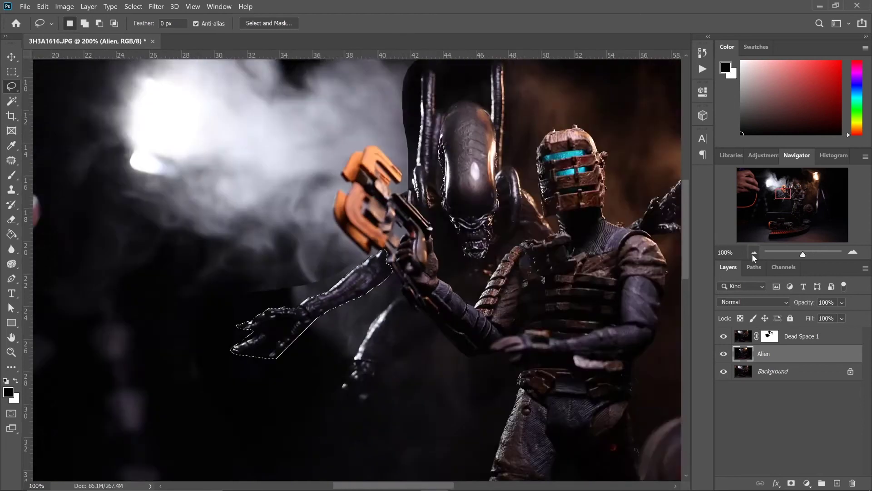
left_click(752, 253)
left_click(724, 336)
left_click(723, 336)
left_click(767, 337)
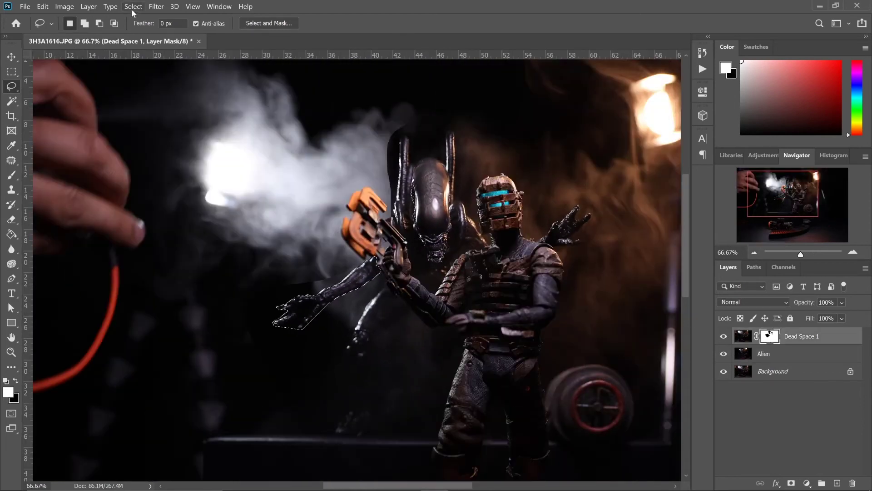
key("x")
key("b")
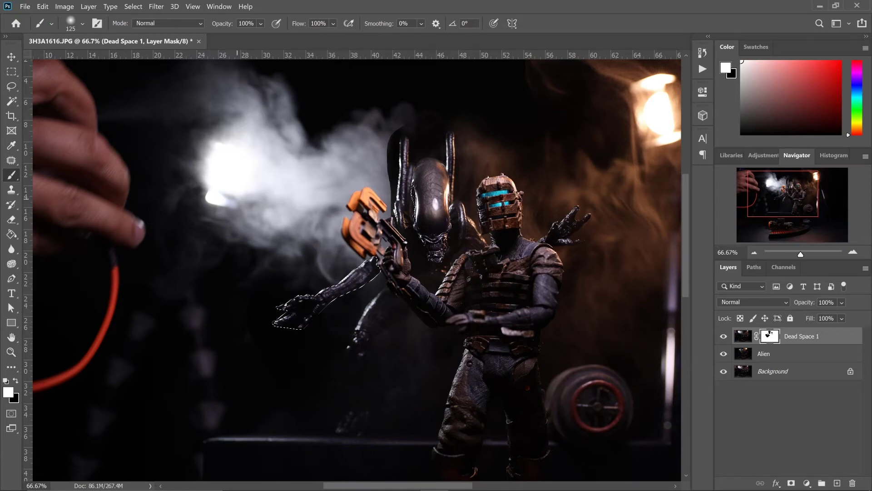
Step: Select the small gaps between the gun and the gripping hand and mask them out on the Dead Space 1 layer
left_click(853, 252)
left_click(853, 252)
left_click(853, 252)
left_click_drag(783, 194, 785, 194)
left_click(11, 86)
left_click_drag(342, 110, 335, 122)
key("ctrl+d")
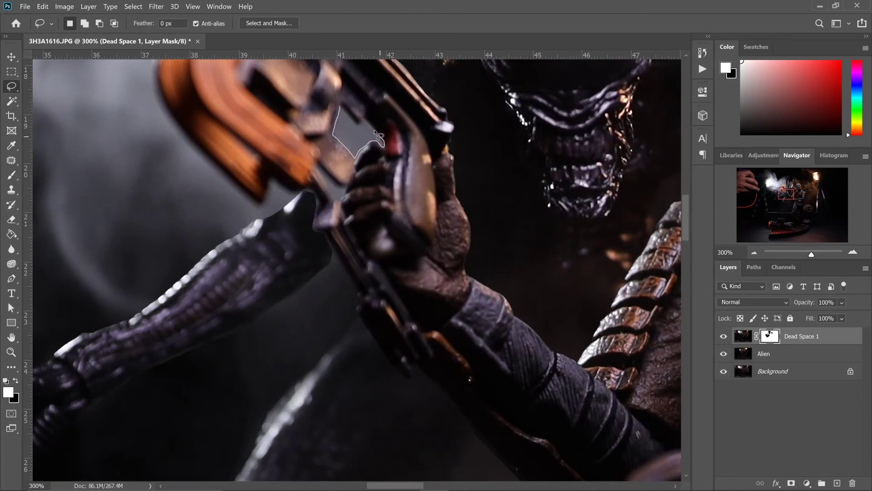
left_click_drag(357, 126, 359, 127)
mouse_move(319, 168)
left_mouse_down()
mouse_move(347, 188)
mouse_move(336, 200)
mouse_move(319, 167)
mouse_move(345, 188)
mouse_move(339, 198)
mouse_move(320, 169)
left_mouse_up()
key("m")
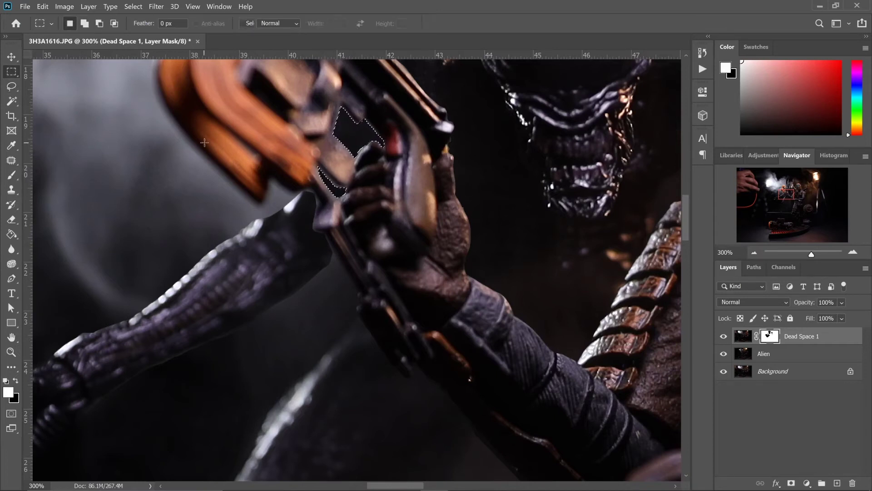
Step: Outline the Alien's head, back tubes and shoulders with the Magnetic Lasso, closing the selection across the Dead Space figure's chest and gun arm
left_click(755, 252)
left_click(754, 252)
left_click(755, 252)
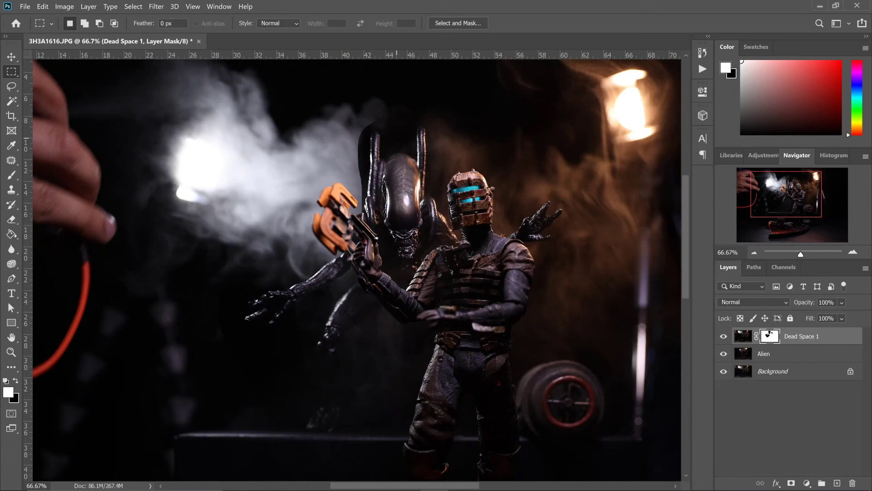
left_click(755, 252)
left_click(754, 252)
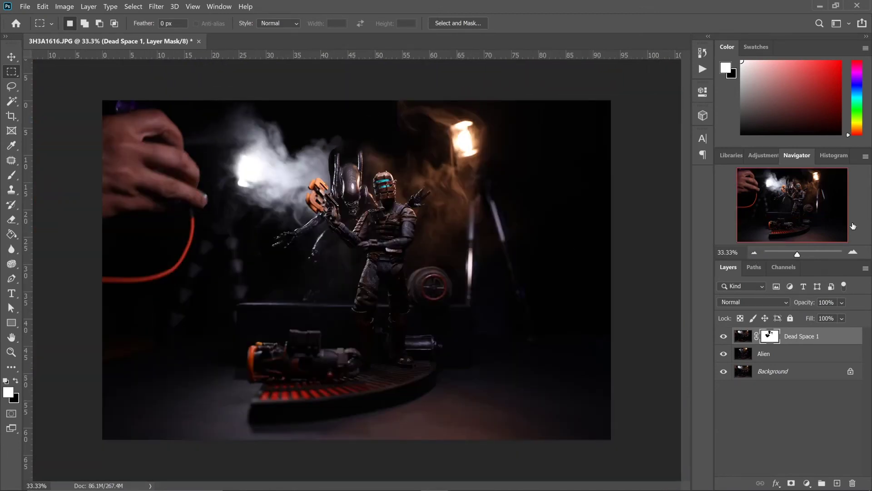
left_click(853, 253)
mouse_move(792, 204)
left_mouse_down()
mouse_move(782, 204)
mouse_move(787, 182)
left_mouse_up()
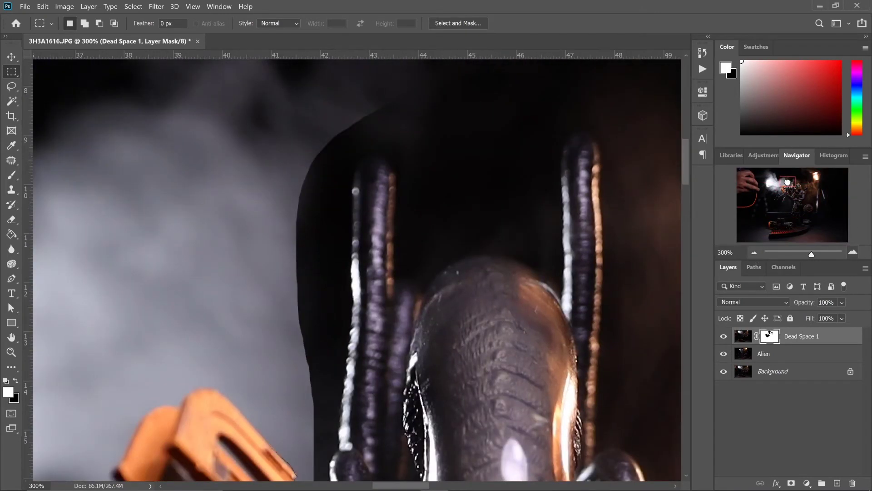
left_click(754, 252)
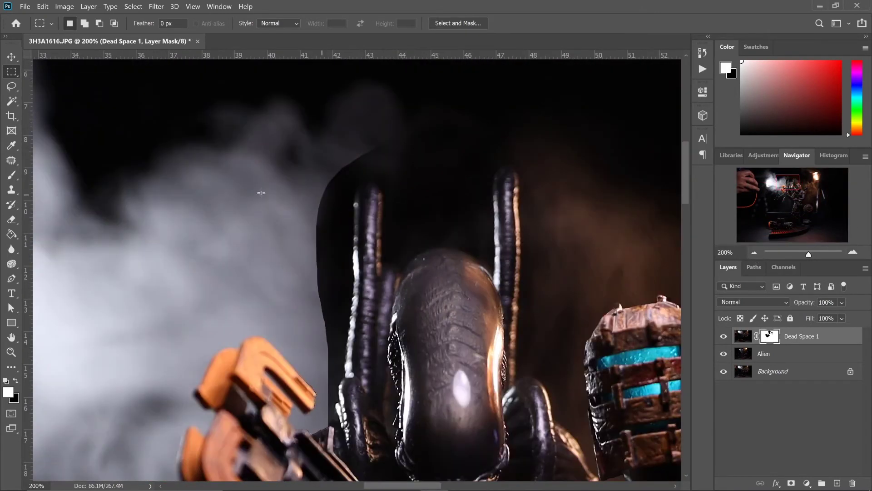
left_click(12, 87)
right_click(12, 88)
left_click(50, 109)
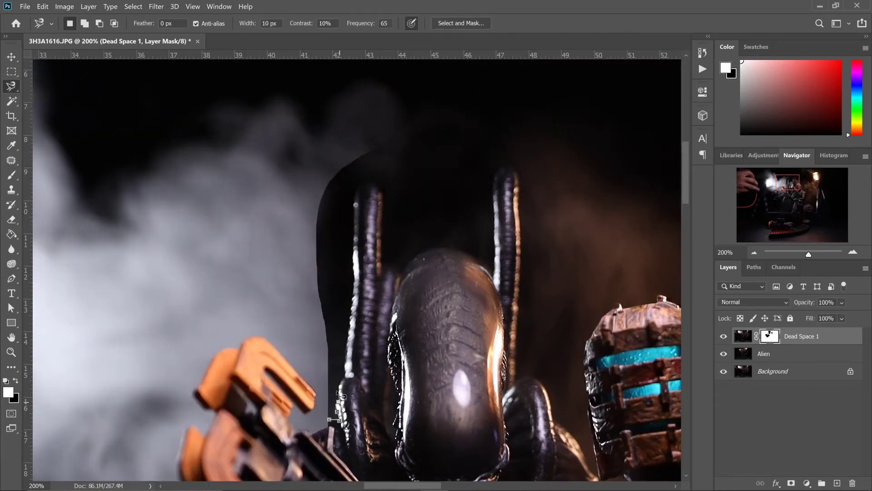
mouse_move(338, 392)
left_mouse_down()
mouse_move(355, 215)
mouse_move(369, 185)
mouse_move(382, 211)
mouse_move(383, 259)
mouse_move(401, 272)
mouse_move(437, 249)
mouse_move(494, 271)
mouse_move(503, 172)
mouse_move(519, 188)
mouse_move(518, 376)
mouse_move(532, 377)
mouse_move(601, 478)
mouse_move(589, 307)
mouse_move(608, 334)
mouse_move(532, 469)
left_mouse_up()
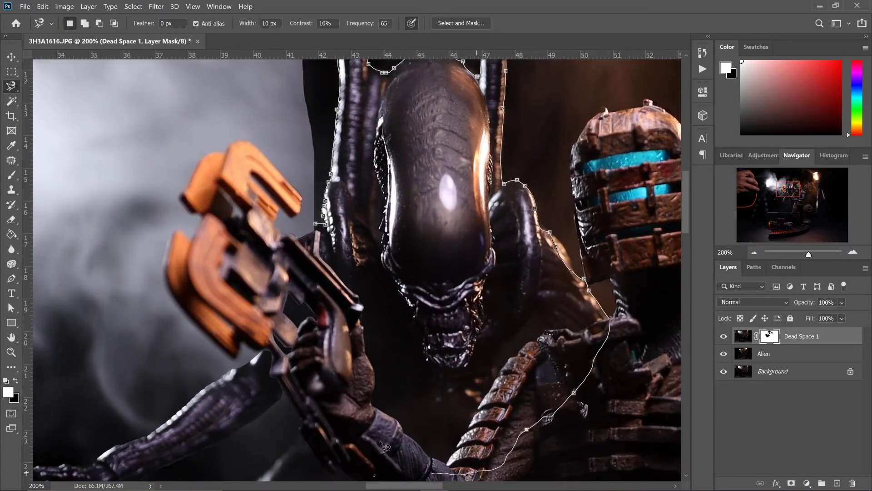
left_click(315, 225)
Step: Correct the selection with the Lasso along the outer edge of the Alien's back tube nearest the gun, subtracting the excess background
key("shift+l")
scroll(315, 217, "up", 3)
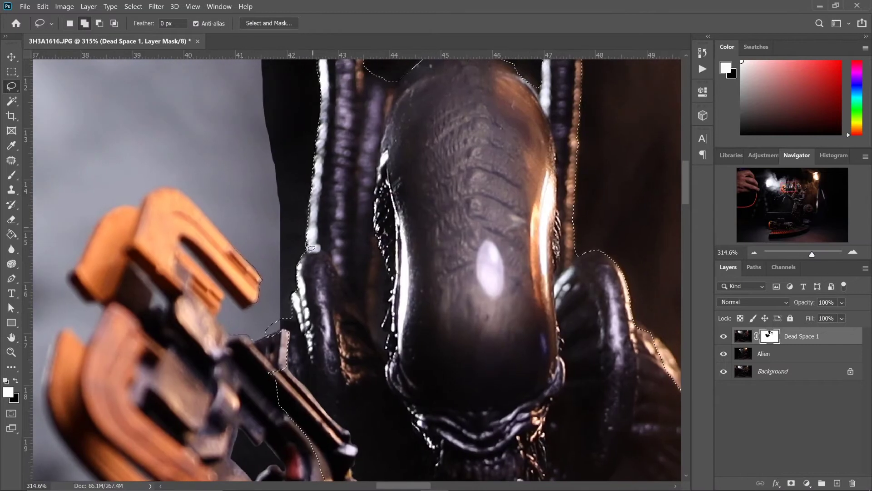
key("alt")
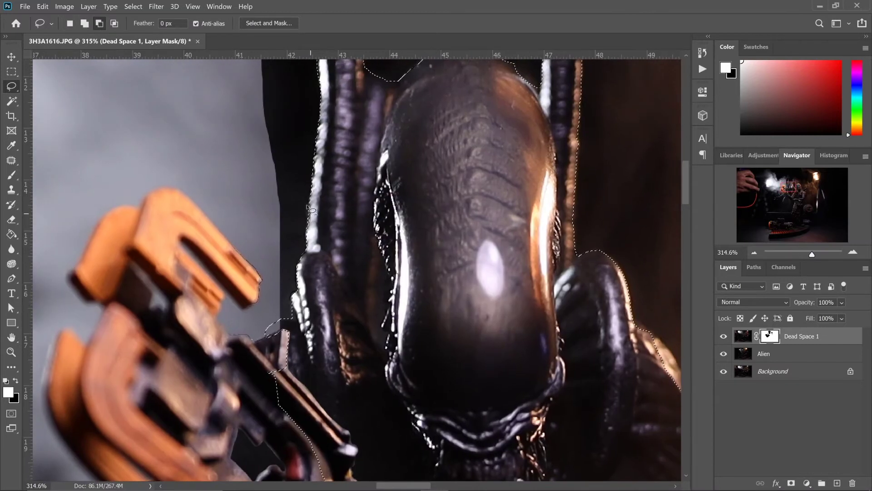
mouse_move(318, 139)
left_mouse_down()
mouse_move(298, 230)
mouse_move(318, 139)
left_mouse_up()
left_click_drag(333, 122, 305, 295)
key("alt")
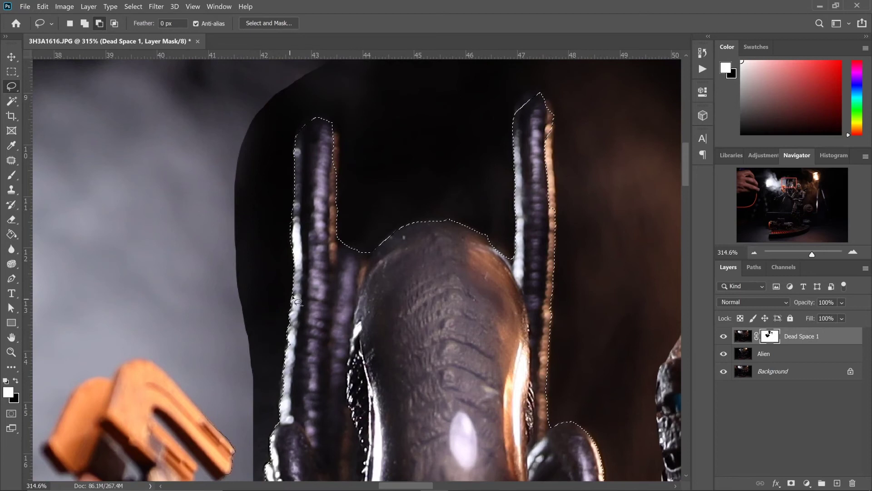
left_click_drag(285, 205, 289, 303)
Step: Add the missed edges of the Alien's two back-tube tips, the small inner tube and the head crown to the Lasso selection
key("shift")
left_click_drag(297, 135, 313, 115)
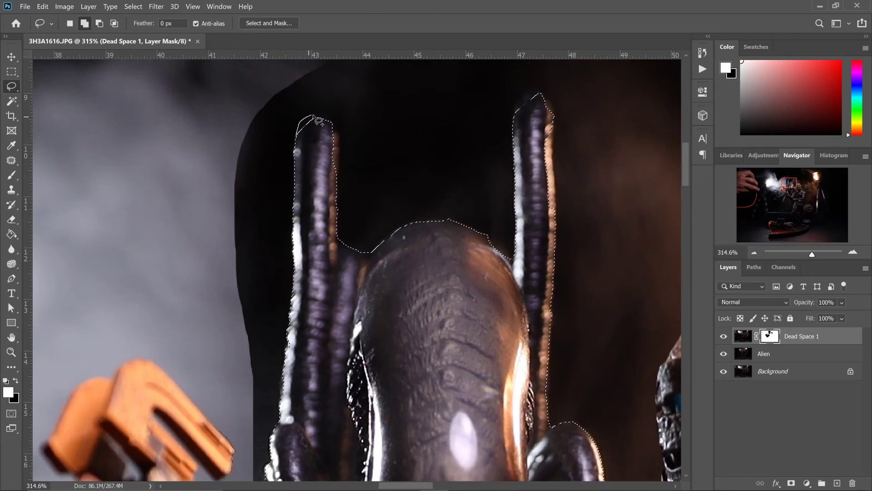
mouse_move(343, 244)
left_mouse_down()
mouse_move(373, 254)
mouse_move(456, 222)
mouse_move(500, 255)
mouse_move(491, 248)
left_mouse_up()
left_click_drag(514, 117, 526, 106)
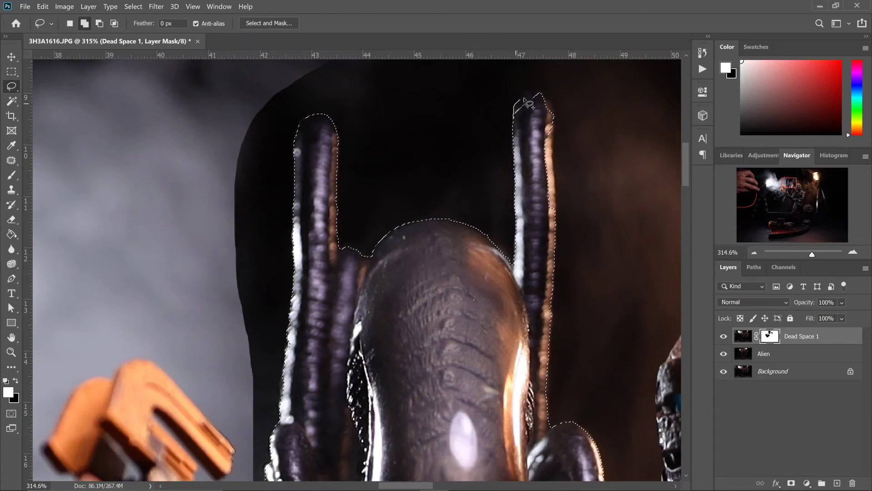
mouse_move(553, 138)
left_mouse_down()
mouse_move(515, 118)
mouse_move(537, 92)
mouse_move(523, 105)
left_mouse_up()
Step: Paint white with a 150 px brush on the Dead Space 1 mask around the selected Alien head and tubes to restore the smoke, and deselect
mouse_move(616, 473)
left_mouse_down()
mouse_move(538, 186)
mouse_move(543, 217)
mouse_move(594, 294)
mouse_move(530, 210)
left_mouse_up()
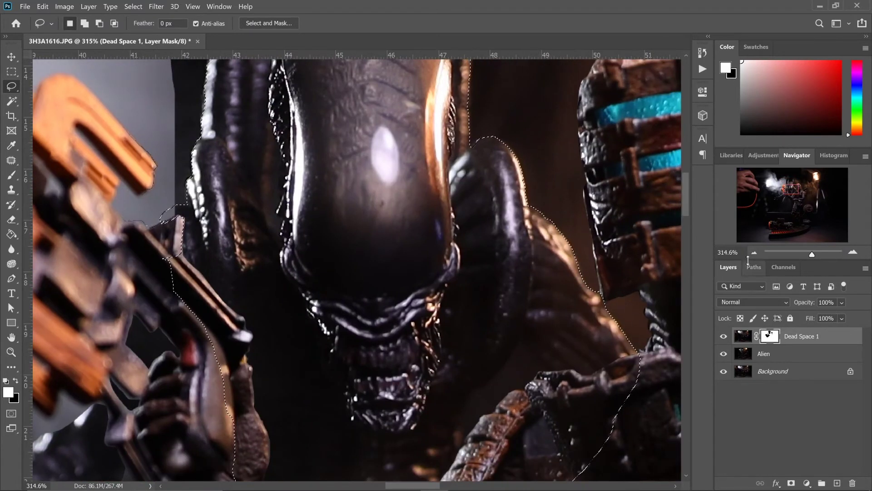
left_click(753, 254)
left_click(753, 254)
left_click(753, 254)
left_click(753, 253)
key("b")
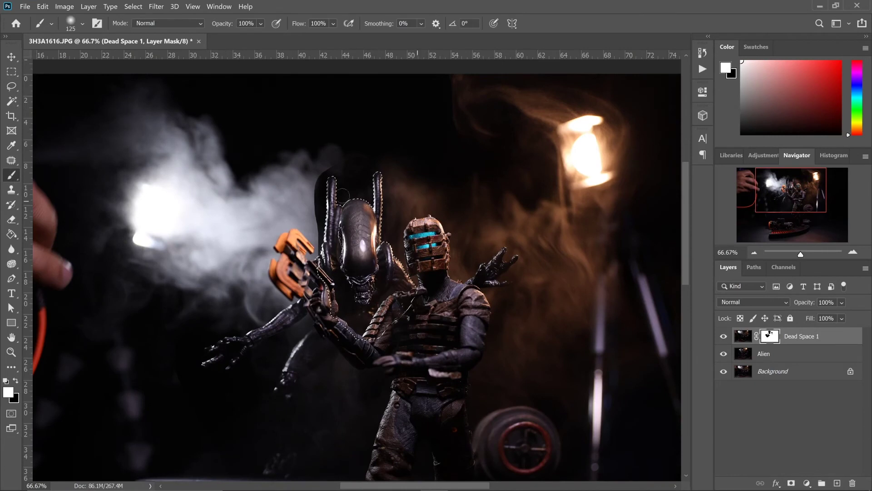
key("bracketleft")
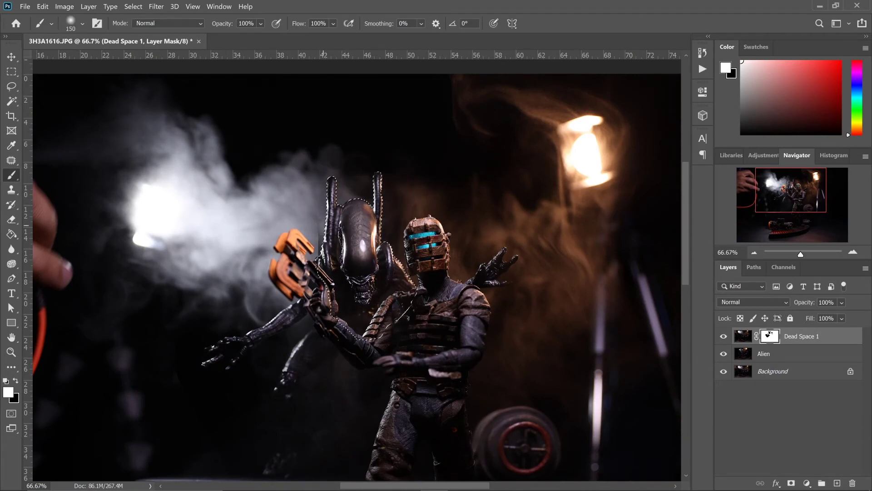
key("bracketleft")
key("bracketleft")
key("bracketleft")
key("bracketleft")
key("bracketleft")
key("m")
key("ctrl+d")
Step: Outline the hand and red cable beside the white light with the Lasso and mask them out in black on the Dead Space 1 layer
key("x")
key("ctrl+minus")
key("ctrl+minus")
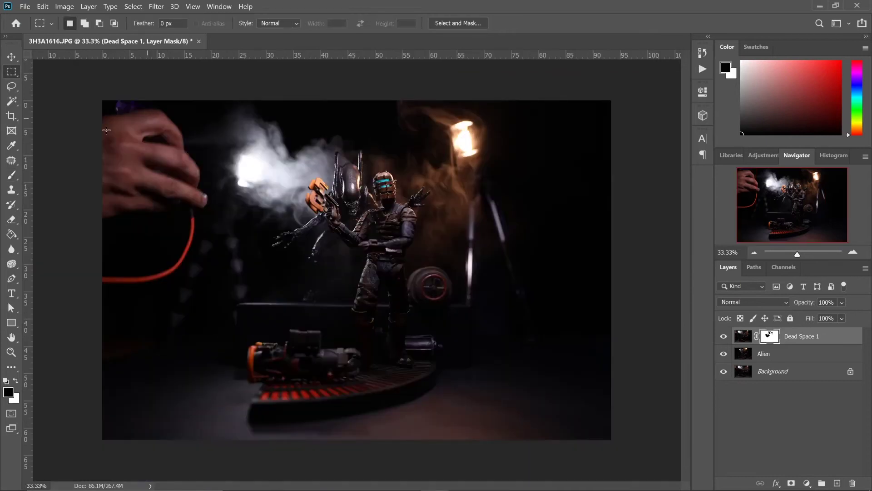
left_click(12, 86)
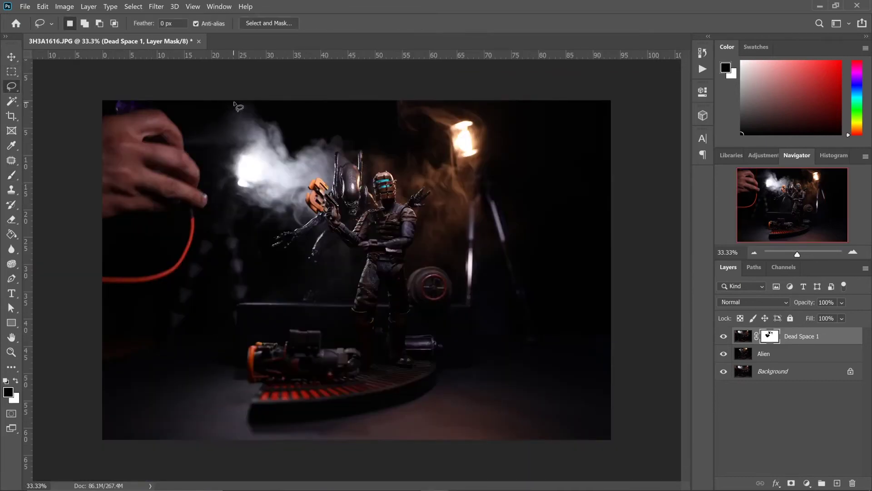
mouse_move(218, 172)
left_mouse_down()
mouse_move(56, 81)
mouse_move(227, 93)
left_mouse_up()
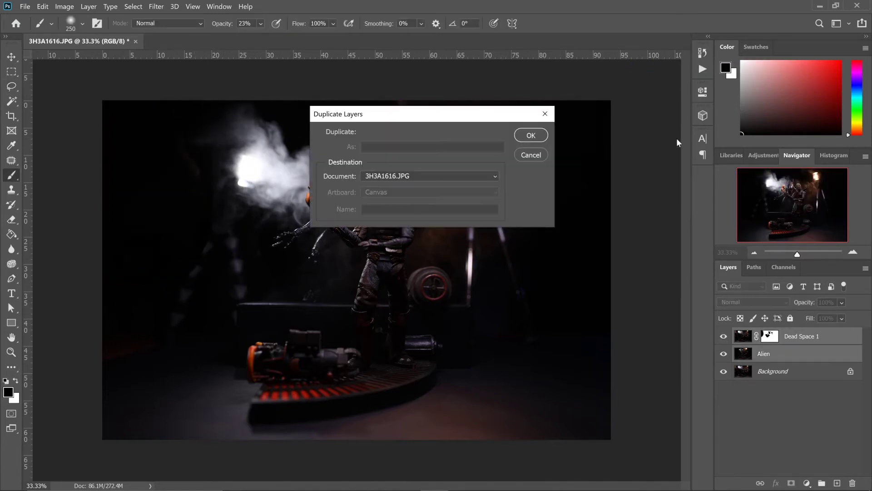
Step: Duplicate the Dead Space 1 and Alien layers, and group the two originals under the name Original Layers
left_click(532, 135)
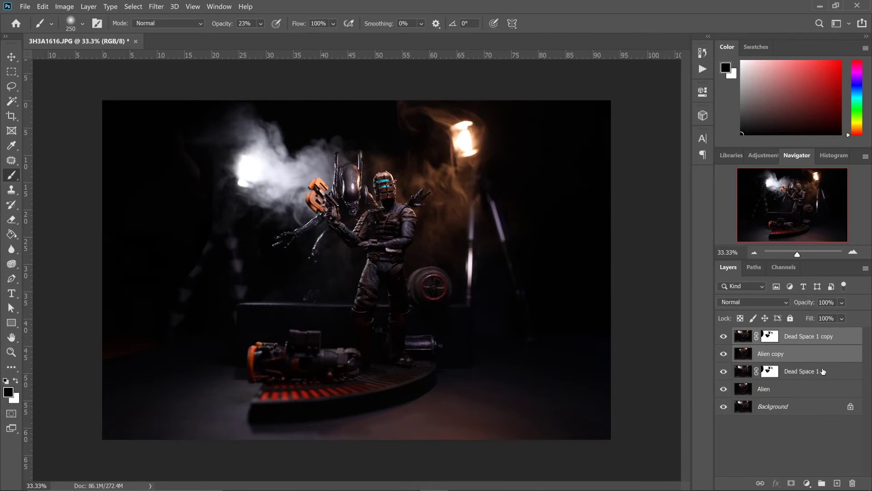
left_click(819, 372)
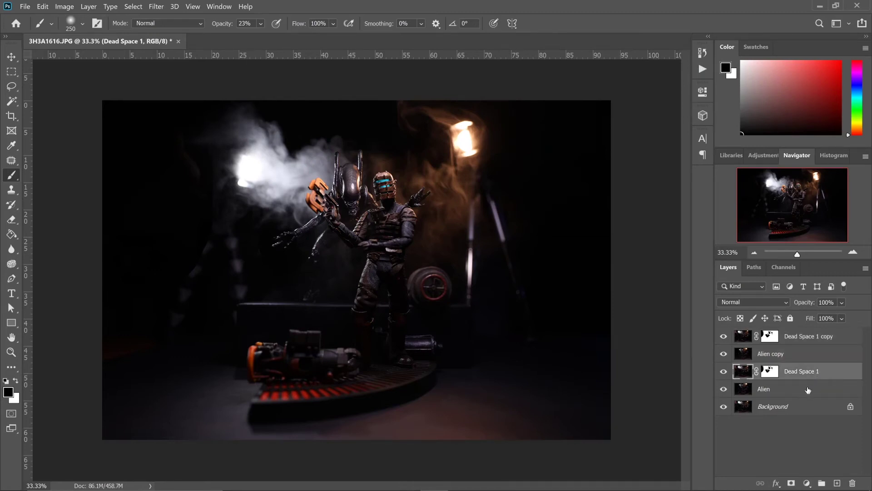
left_click(808, 389, "shift")
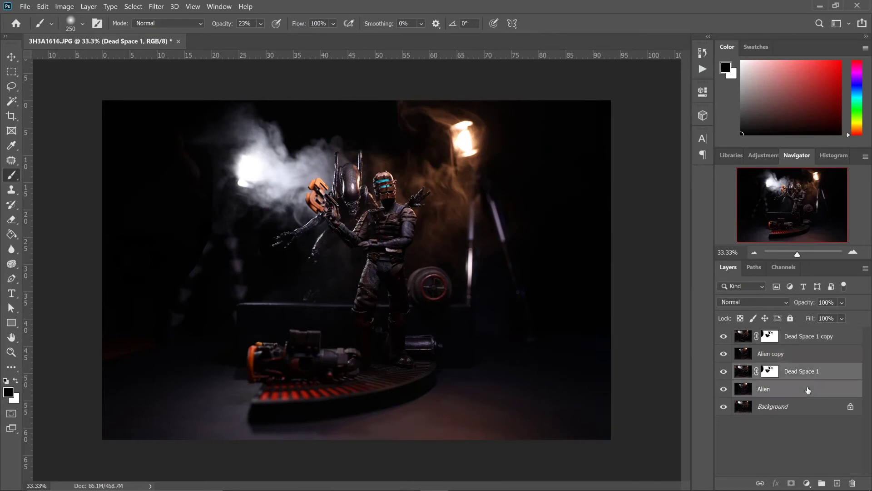
left_click(827, 484)
double_click(774, 370)
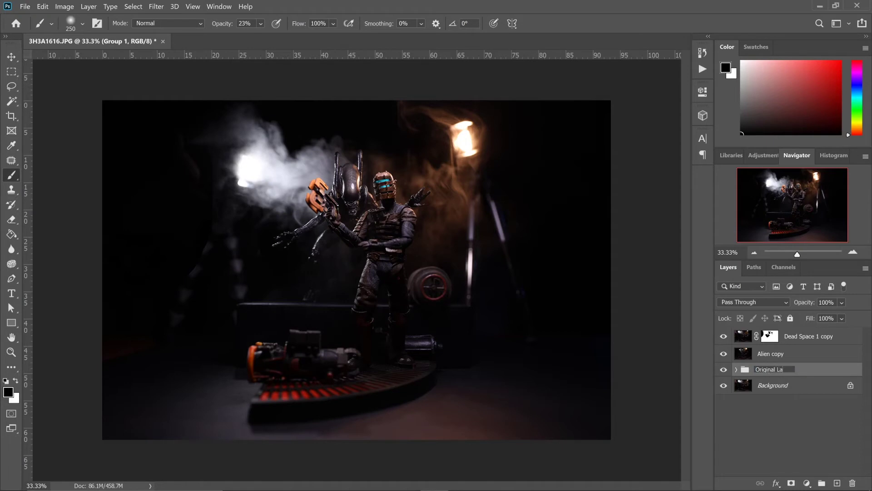
left_click(770, 410)
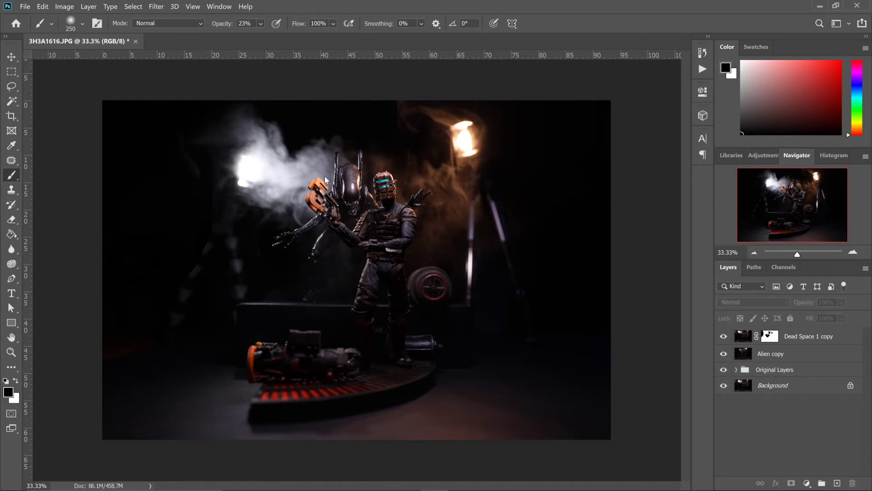
Step: Soften the Alien's head and shoulders on the Alien copy layer with a 700 px Blur tool at 55% strength
left_click(782, 356)
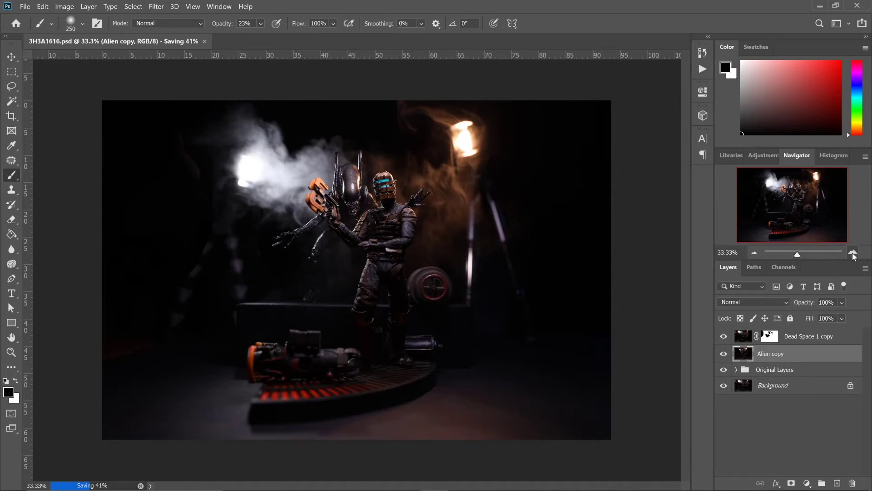
left_click(852, 253)
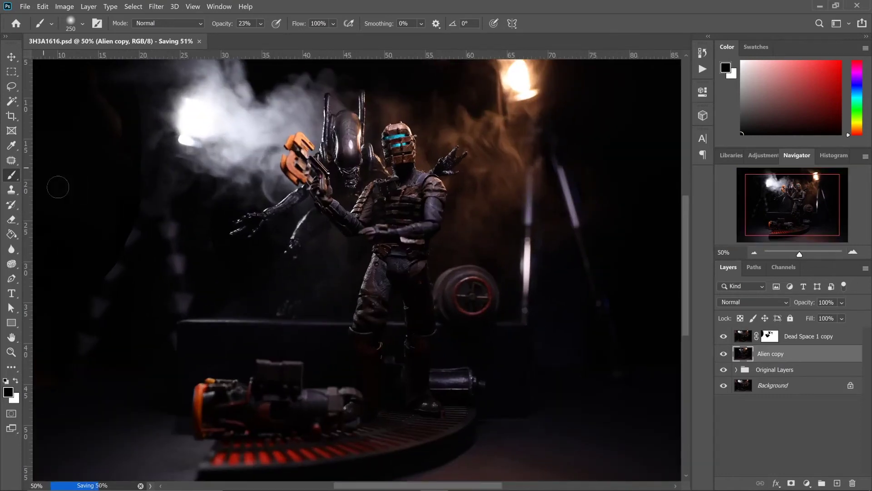
left_click(13, 249)
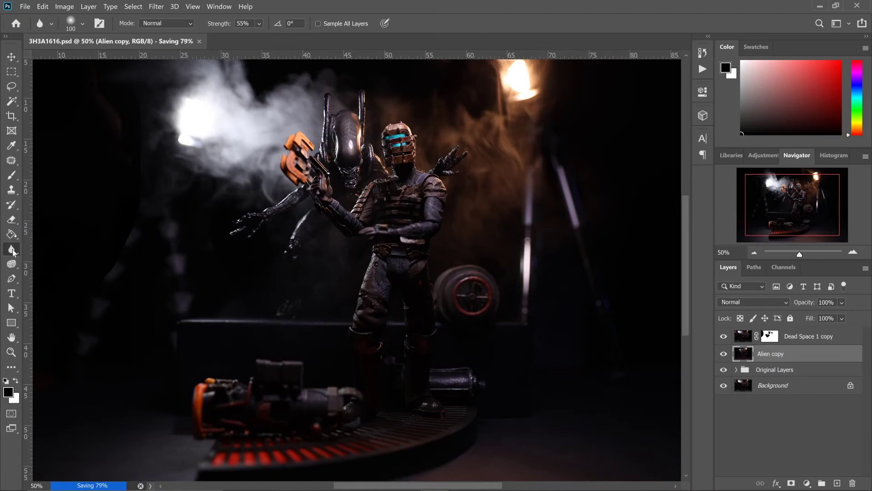
left_click(17, 252)
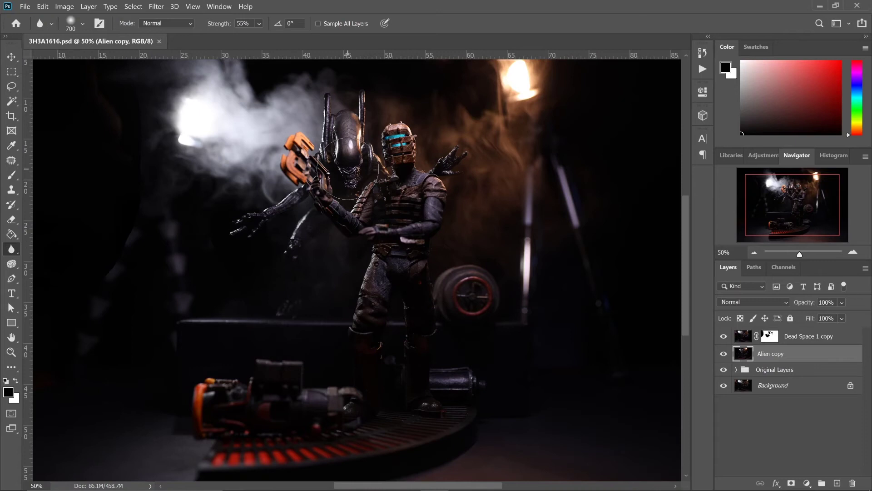
left_click_drag(339, 167, 328, 145)
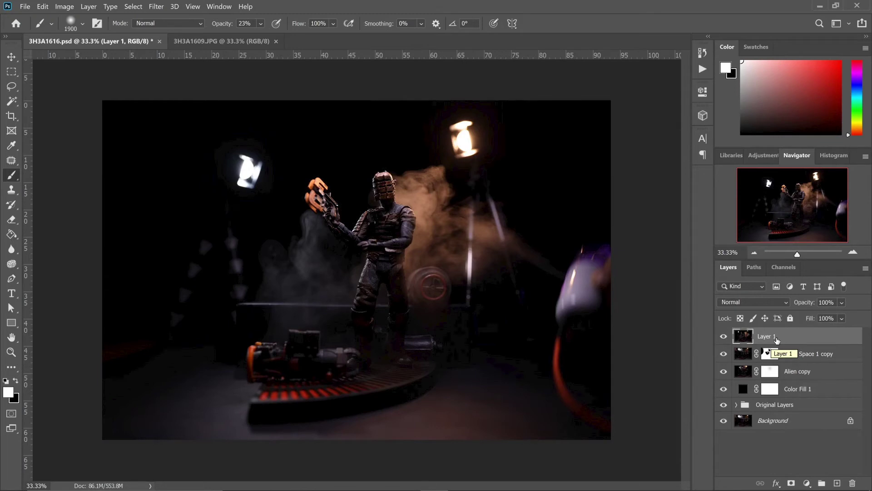
Step: Merge the Dead Space 1 copy, Alien copy and Color Fill 1 layers, and move the merged layer above Layer 1
left_click(802, 359)
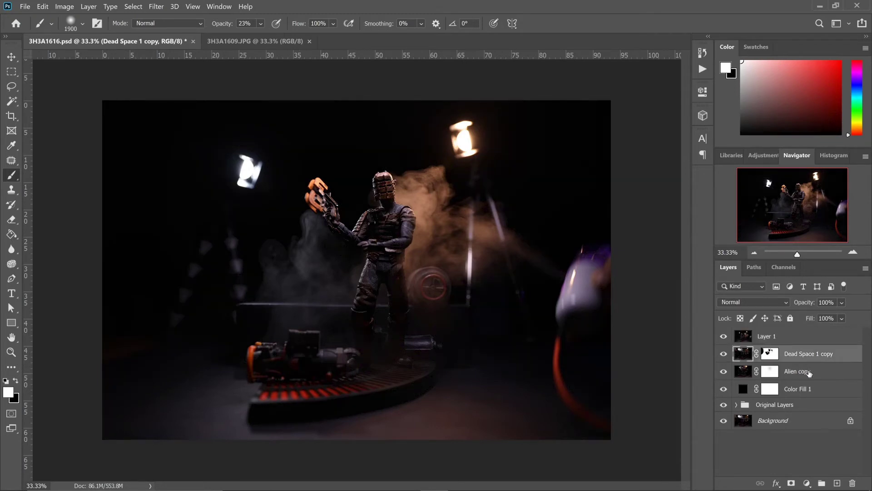
left_click(803, 389, "shift")
right_click(801, 385)
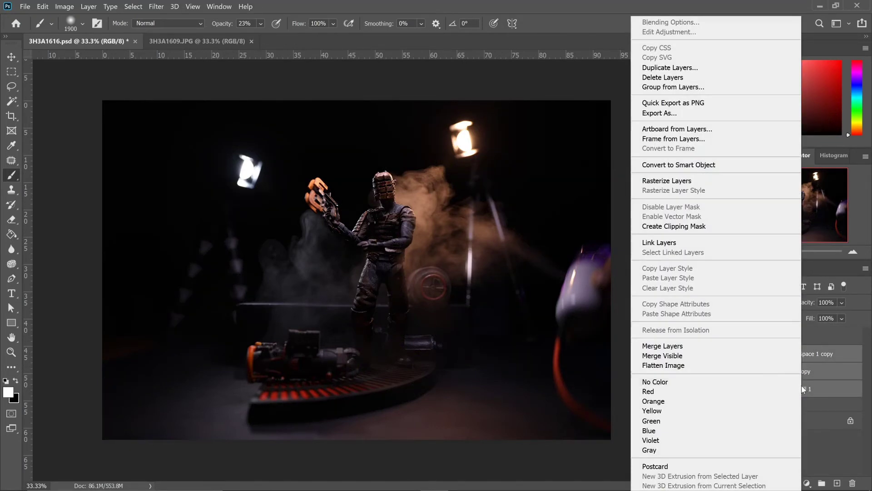
left_click(738, 349)
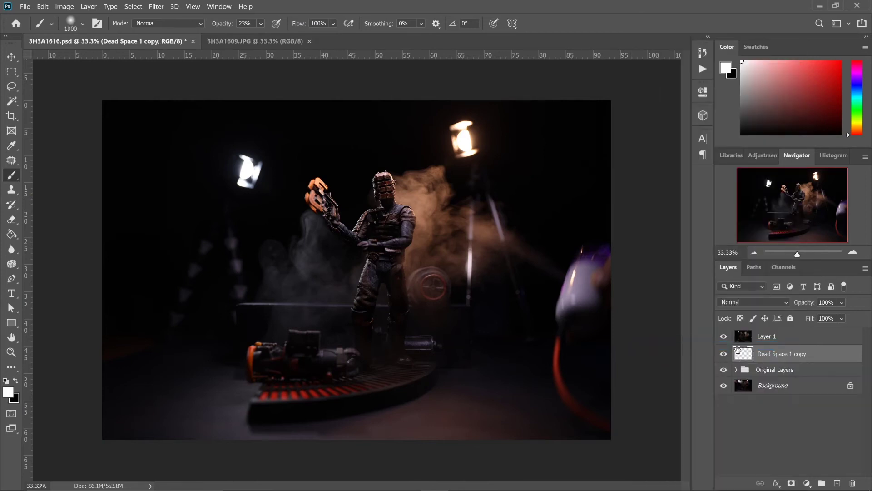
left_click_drag(788, 351, 785, 335)
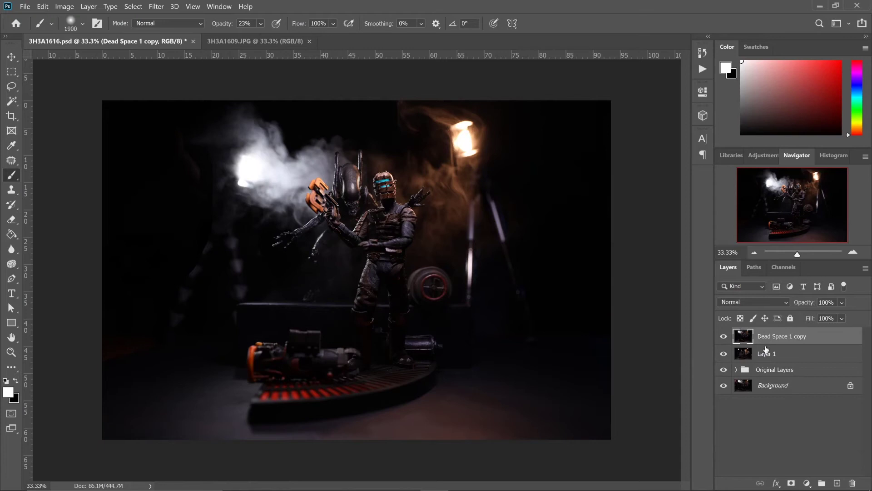
Step: Add a layer mask to Dead Space 1 copy and paint black at 45% opacity with an 1100 px brush over the wheel area behind the legs
left_click(724, 337)
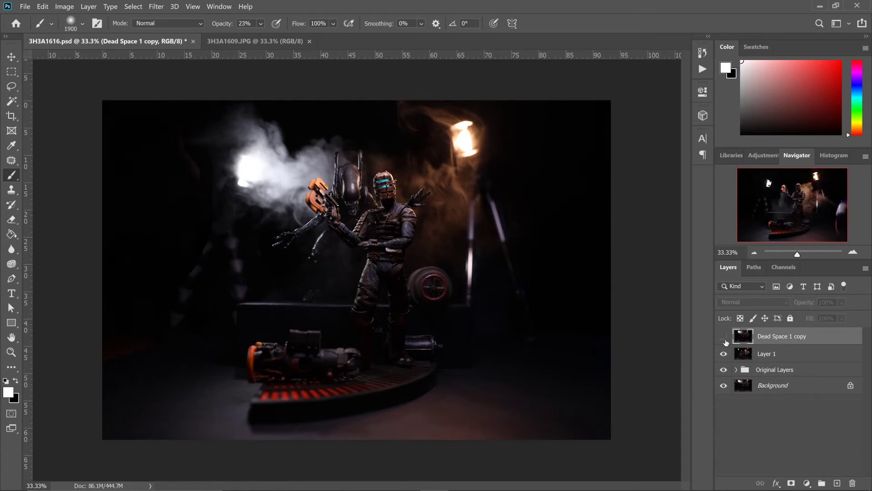
left_click(724, 337)
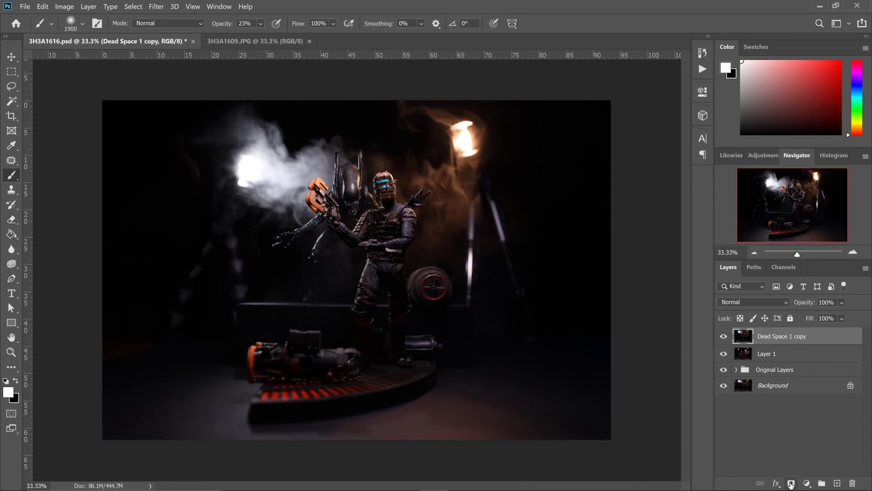
left_click(790, 483)
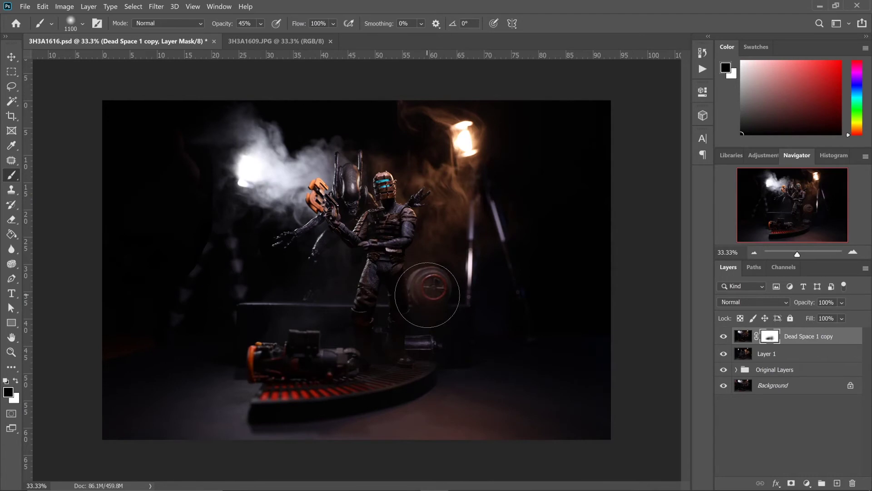
mouse_move(427, 295)
left_mouse_down()
mouse_move(420, 313)
mouse_move(449, 305)
left_mouse_up()
left_click(702, 53)
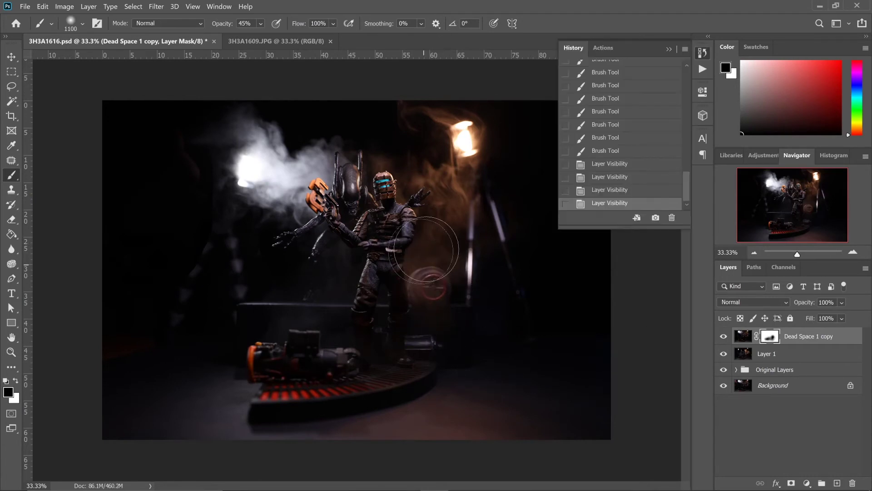
left_click(668, 49)
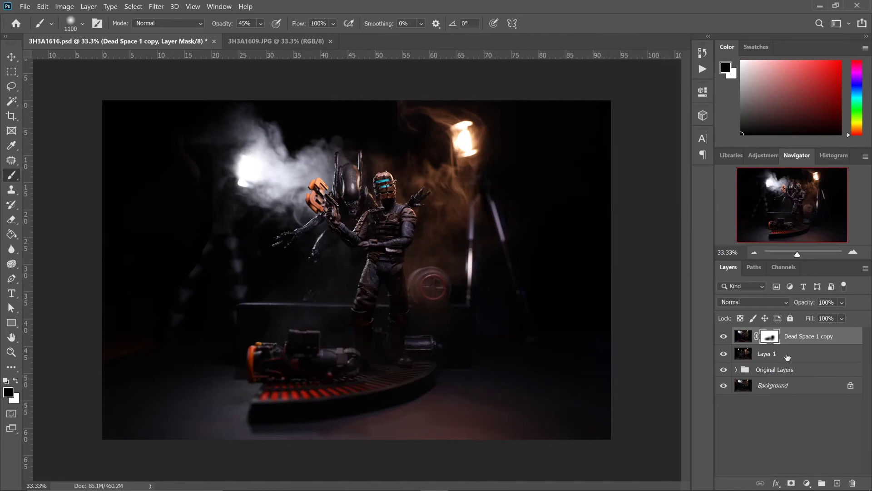
Step: Merge Dead Space 1 copy down into Layer 1, and place a black (000000) Solid Color fill layer beneath it
left_click(865, 268)
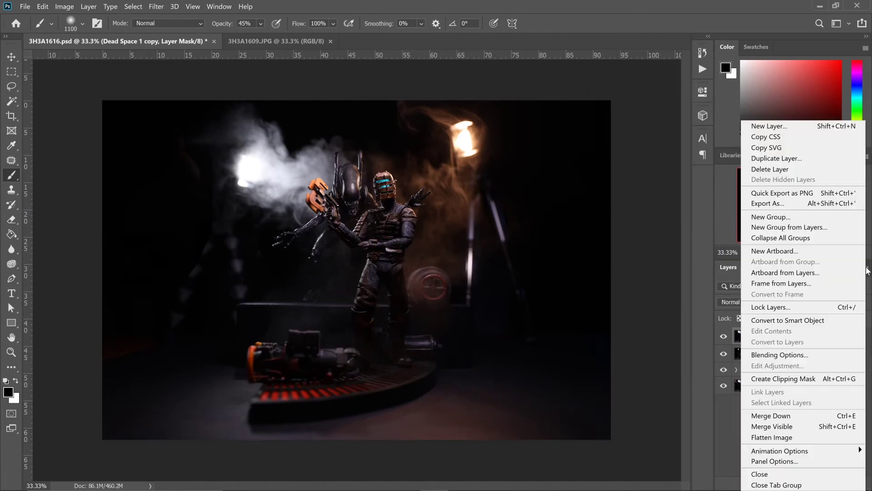
left_click(799, 416)
left_click(806, 483)
left_click(814, 284)
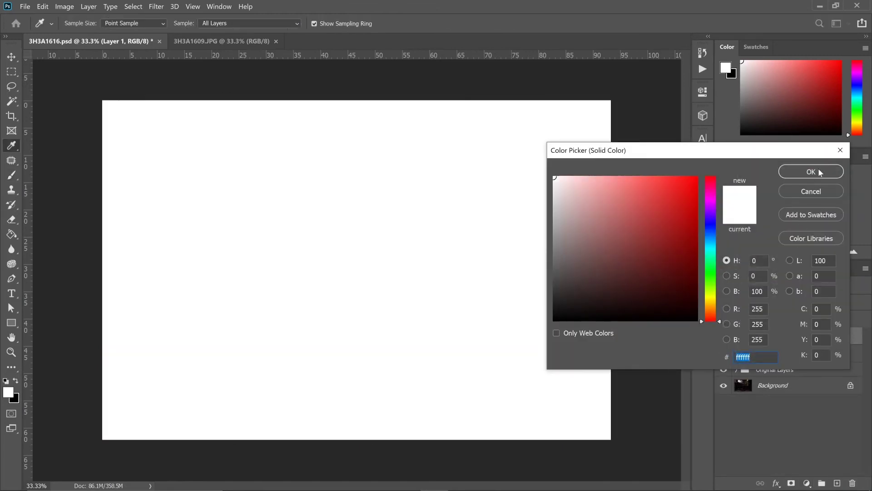
left_click(584, 308)
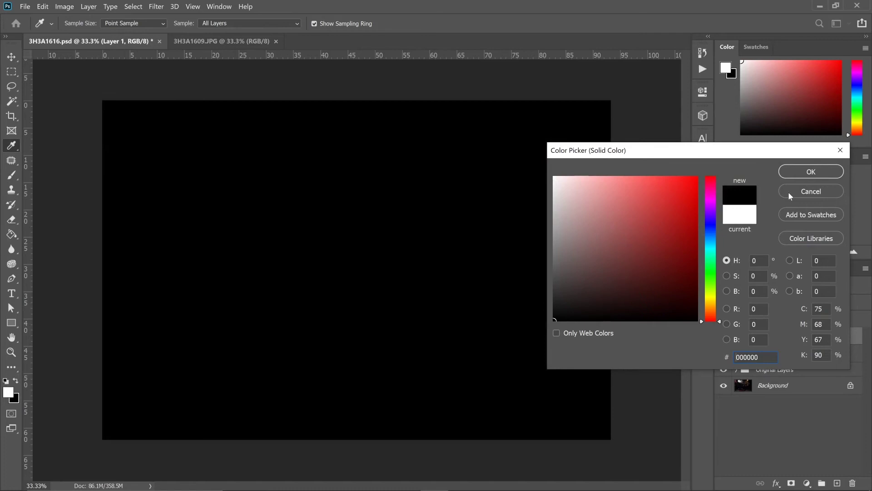
left_click(808, 174)
left_click_drag(797, 340, 783, 361)
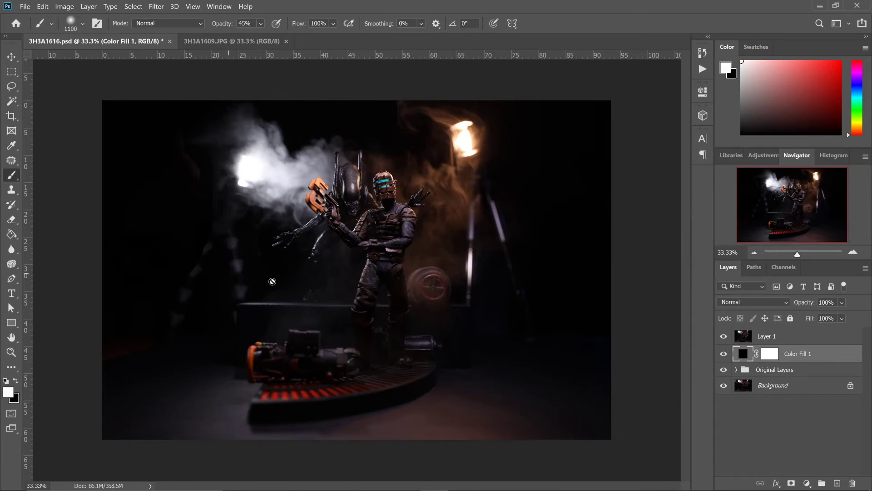
Step: Create a second Solid Color fill layer in near-black 030303 directly above the first fill layer
key("x")
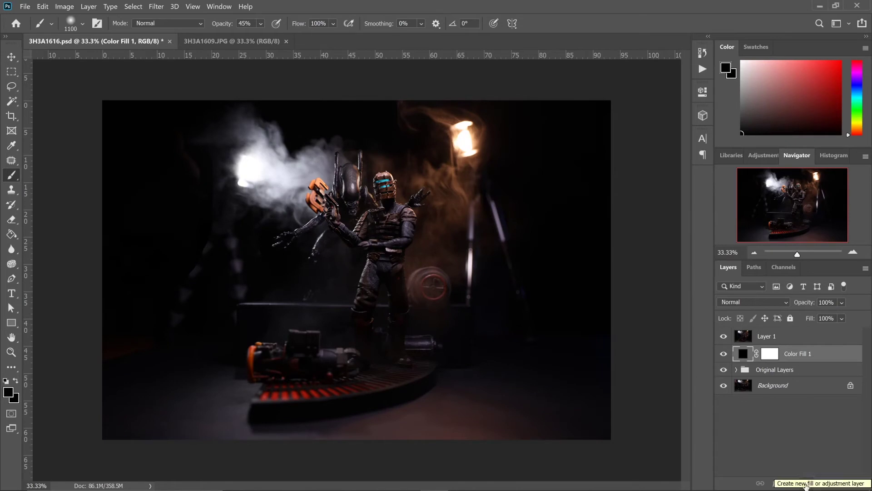
left_click(807, 485)
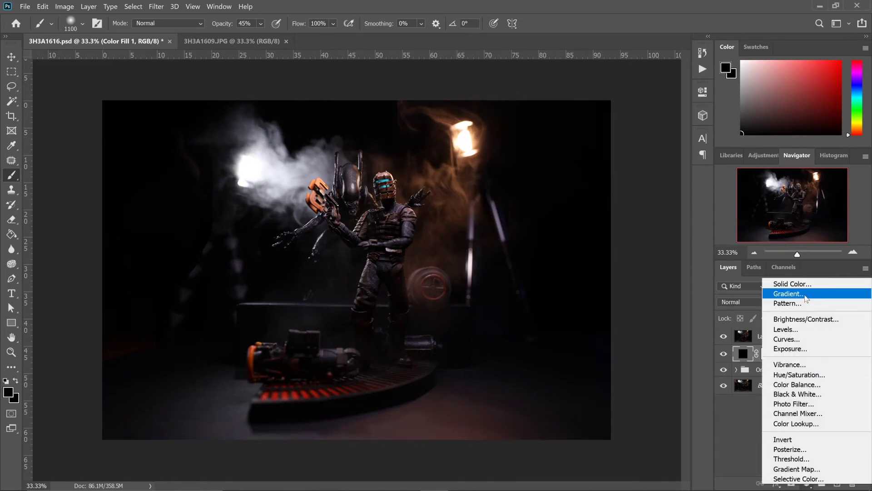
left_click(792, 284)
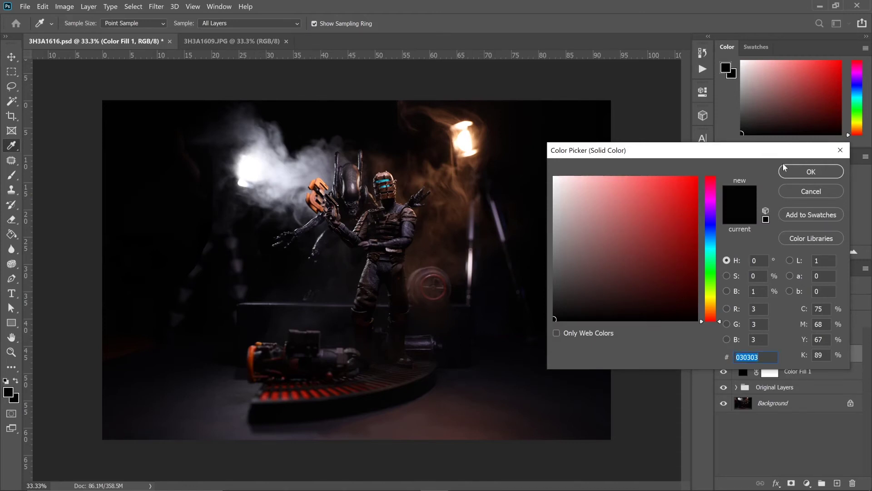
left_click(811, 171)
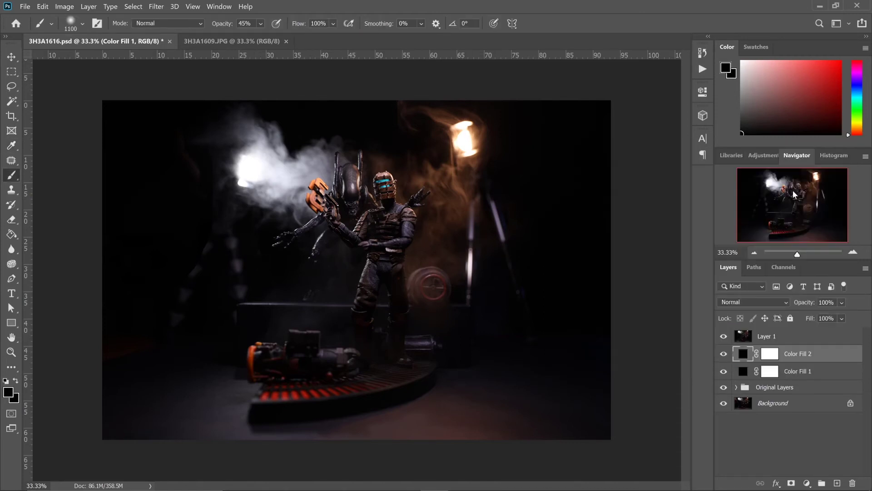
Step: Delete the Color Fill 1 layer and add a white layer mask to Layer 1
left_click(799, 375)
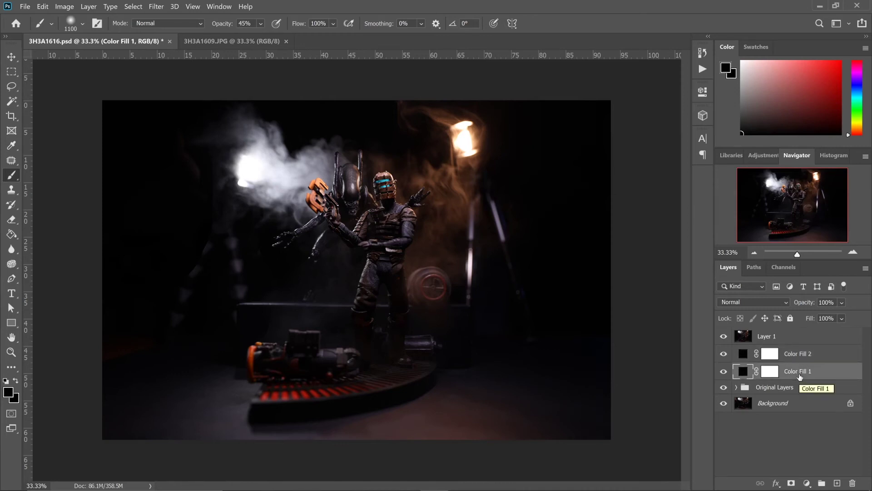
key("Delete")
left_click(780, 339)
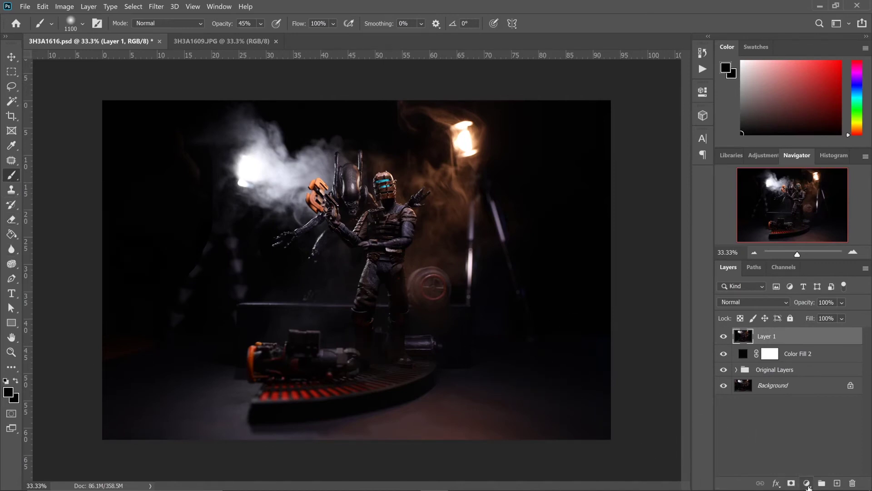
left_click(791, 483)
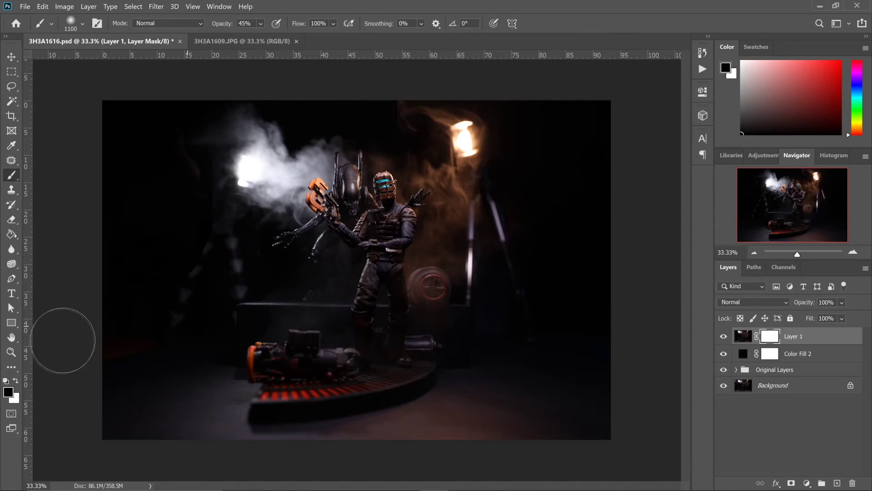
Step: Paint black at 45% opacity on Layer 1's mask over the floor in front of the platform, enlarging the brush to 1900 px
left_click_drag(457, 423, 481, 423)
key("bracketright")
key("bracketright")
key("bracketright")
key("bracketright")
key("bracketright")
key("bracketright")
key("bracketright")
key("bracketright")
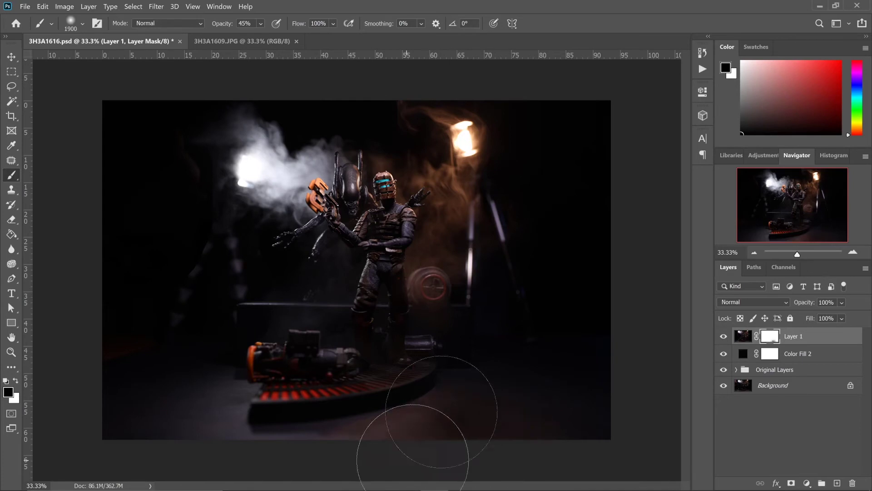
mouse_move(358, 461)
left_mouse_down()
mouse_move(218, 458)
mouse_move(225, 396)
mouse_move(405, 447)
mouse_move(308, 455)
left_mouse_up()
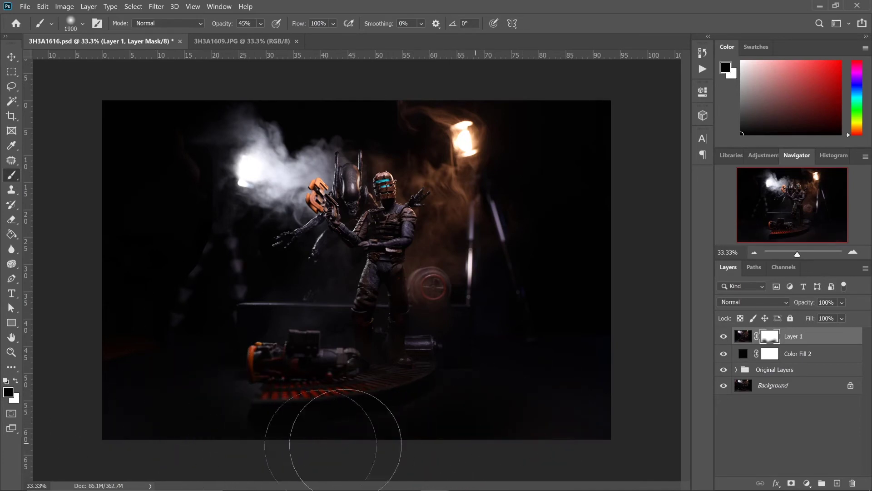
Step: Mask out the floor at the image's lower left and beside the platform on Layer 1 with a 1400 px brush
key("bracketleft")
key("bracketleft")
key("bracketleft")
key("bracketleft")
key("bracketleft")
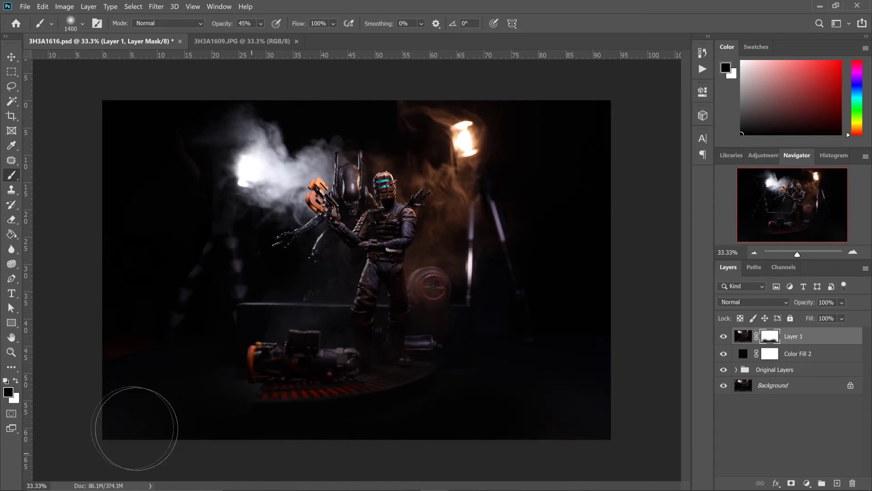
mouse_move(246, 394)
left_mouse_down()
mouse_move(111, 407)
mouse_move(189, 324)
left_mouse_up()
Step: Mask out the light stand below the white smoke and the end of the background box with a 700 px brush
key("bracketleft")
key("bracketleft")
key("bracketleft")
key("bracketleft")
key("bracketleft")
key("bracketleft")
key("bracketleft")
mouse_move(240, 306)
left_mouse_down()
mouse_move(275, 301)
mouse_move(264, 301)
mouse_move(223, 223)
mouse_move(174, 322)
left_mouse_up()
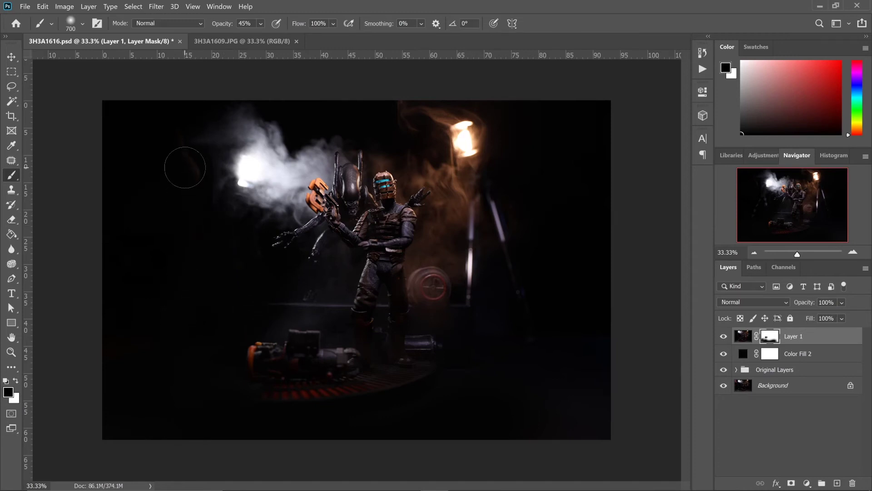
Step: Paint black on Layer 1's mask over the tripod and stand beneath the orange smoke, and save the document
mouse_move(498, 200)
left_mouse_down()
mouse_move(526, 292)
mouse_move(494, 283)
mouse_move(492, 255)
mouse_move(471, 291)
mouse_move(480, 206)
left_mouse_up()
key("]")
mouse_move(486, 260)
left_mouse_down()
mouse_move(484, 235)
mouse_move(479, 302)
left_mouse_up()
key("bracketleft")
key("bracketleft")
key("bracketright")
key("bracketright")
key("bracketright")
key("bracketright")
key("bracketright")
key("bracketright")
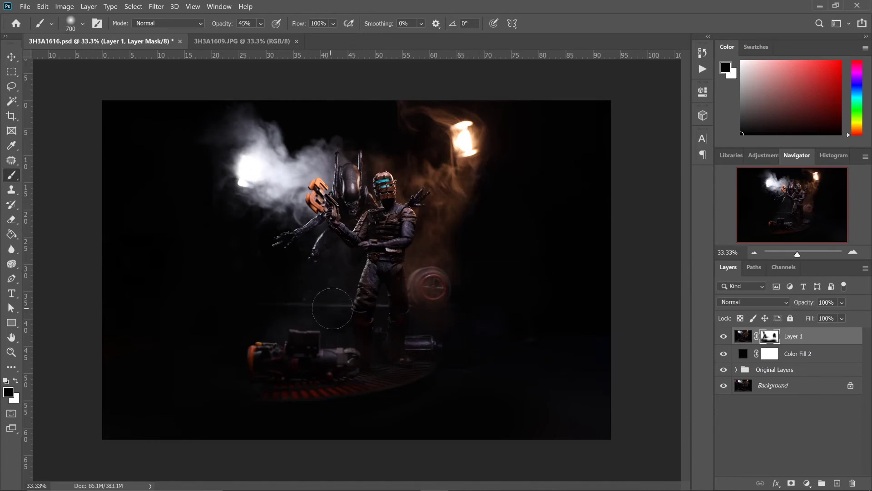
left_click(25, 7)
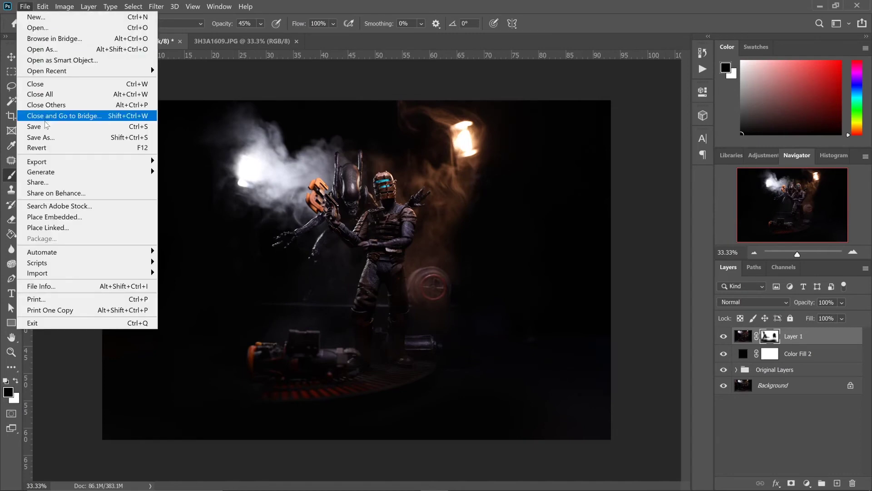
left_click(34, 120)
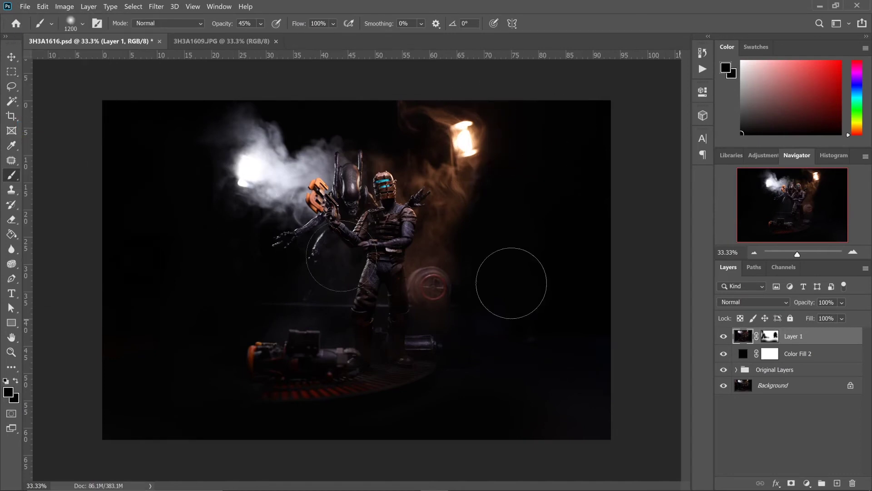
Step: Use the Patch tool on Layer 1's image to cover the orange lamp with nearby smoke and patch the white light's hotspot
left_click(13, 159)
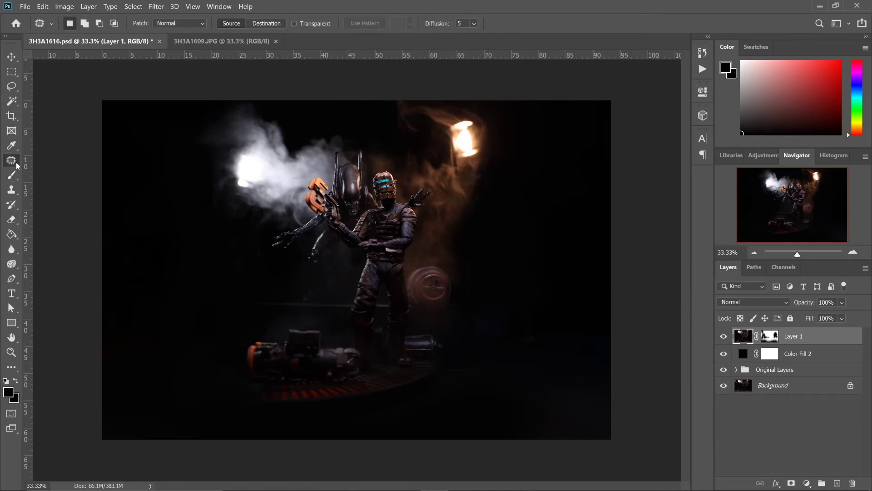
right_click(16, 164)
left_click(54, 180)
mouse_move(470, 120)
left_mouse_down()
mouse_move(451, 148)
mouse_move(482, 154)
mouse_move(469, 119)
mouse_move(463, 181)
left_mouse_up()
key("ctrl+d")
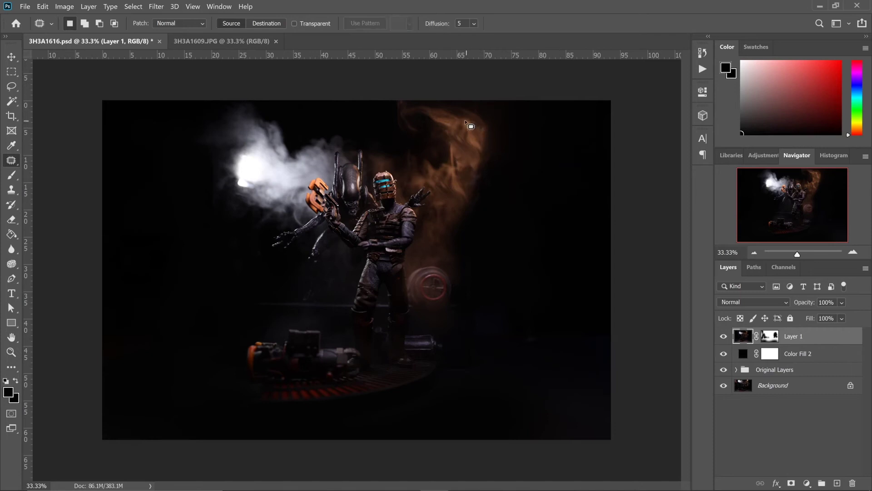
mouse_move(235, 179)
left_mouse_down()
mouse_move(250, 181)
mouse_move(239, 177)
left_mouse_up()
left_click_drag(248, 181, 288, 166)
key("ctrl+d")
Step: Paint black on Layer 1's mask over the upper orange smoke to fade it, lowering the brush opacity to 19%
left_click(769, 336)
left_click(11, 175)
left_click(459, 120)
left_click_drag(460, 121, 460, 157)
key("bracketleft")
key("bracketleft")
key("bracketleft")
key("bracketright")
key("bracketright")
key("bracketright")
left_click(261, 23)
left_click(266, 37)
mouse_move(418, 109)
left_mouse_down()
mouse_move(491, 164)
mouse_move(454, 195)
mouse_move(472, 236)
mouse_move(468, 145)
left_mouse_up()
Step: Blur the edge of the Alien's outstretched arm on Layer 1's image with a 15 px Blur tool at 45% strength
key("bracketleft")
key("bracketleft")
key("bracketleft")
key("bracketleft")
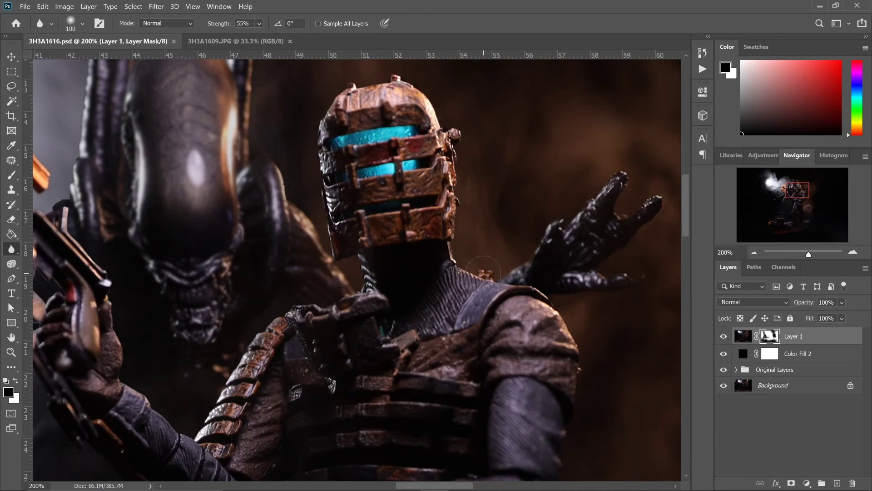
left_click(259, 24)
left_click_drag(279, 38, 274, 38)
key("bracketleft")
key("bracketleft")
key("bracketleft")
left_click(745, 337)
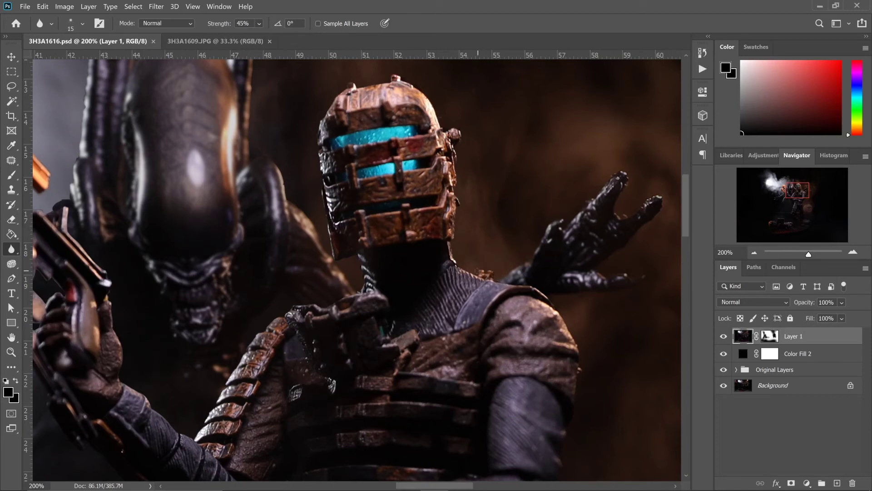
left_click_drag(502, 279, 555, 275)
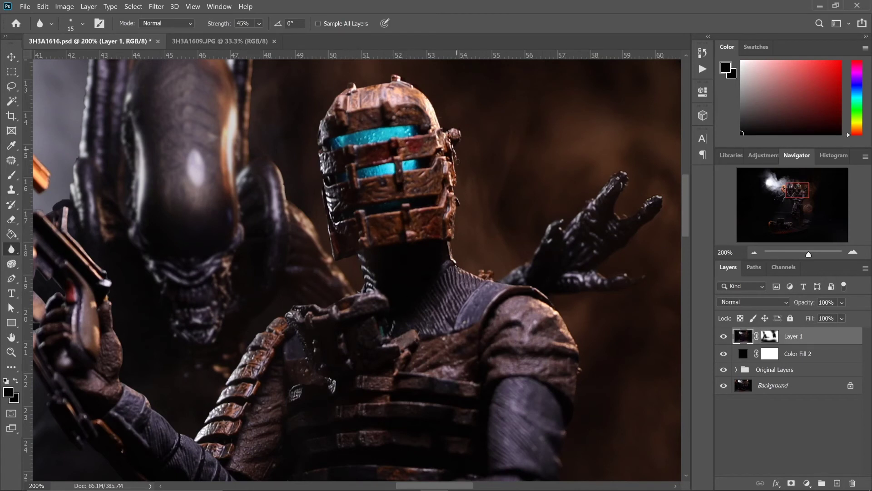
Step: Clean up the outer edge of the Alien's back tube nearest the helmet with a 40 px Clone Stamp at 29% opacity
left_click_drag(235, 318, 455, 297)
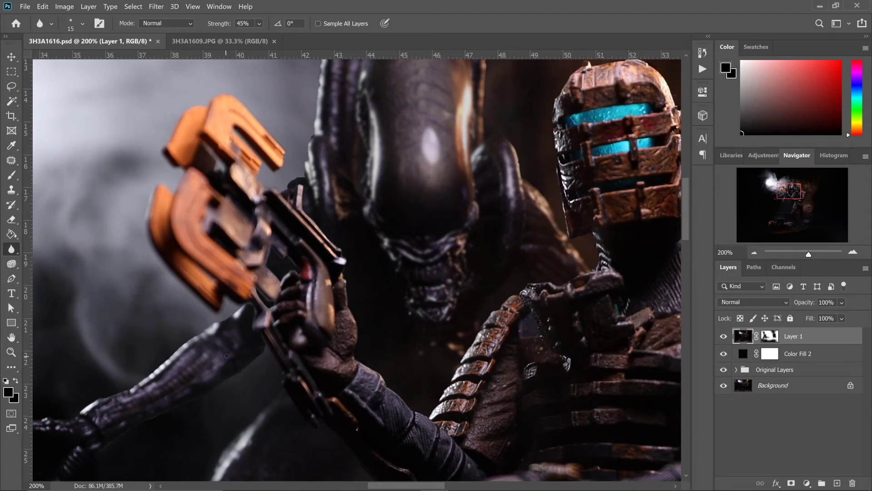
scroll(308, 299, "down", 5)
scroll(268, 289, "up", 5)
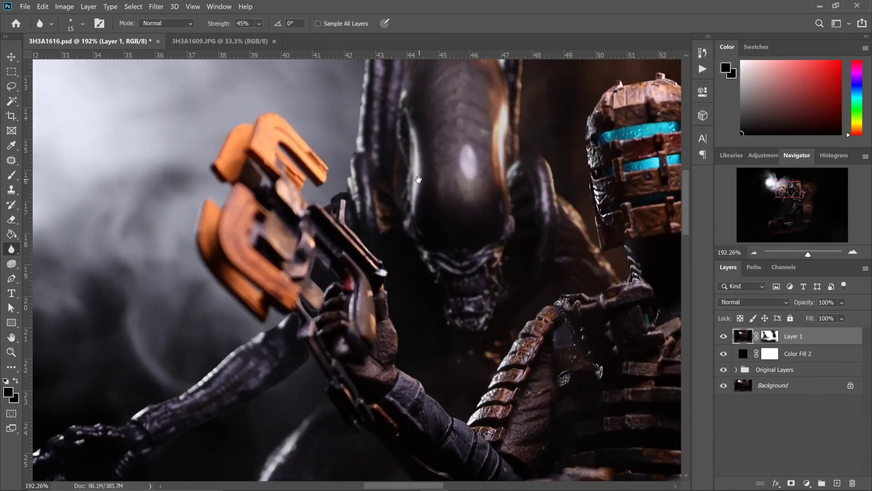
left_click_drag(419, 179, 399, 214)
left_click_drag(473, 136, 446, 194)
left_click_drag(790, 181, 789, 192)
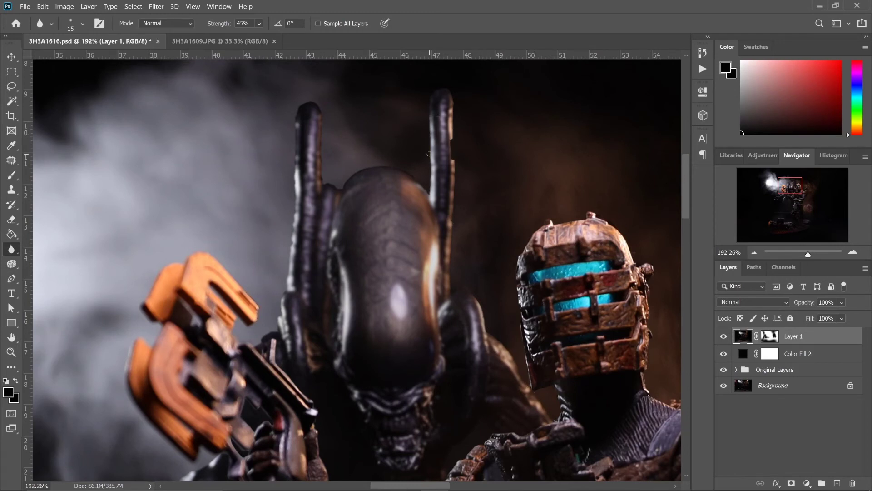
left_click(11, 189)
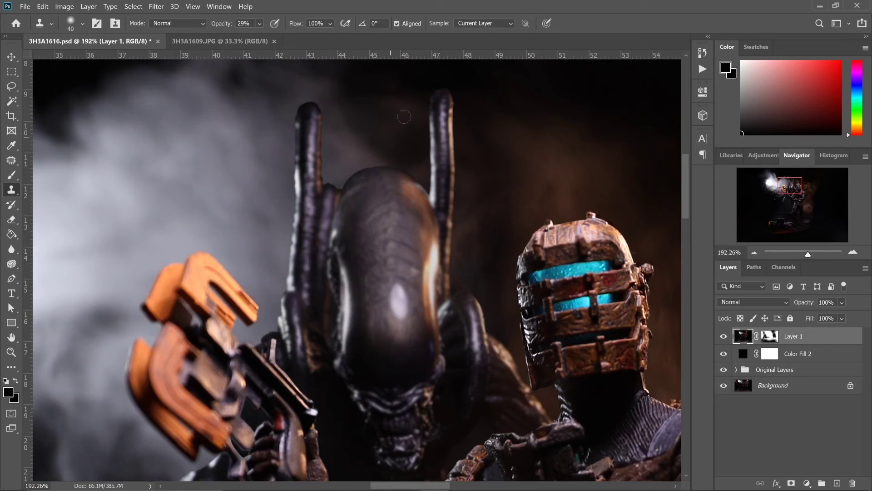
Step: Lasso the smoke between the Alien's other back tube and its dome, and clone smoke into it at 75% opacity
key("l")
scroll(318, 138, "up", 3)
mouse_move(325, 142)
left_mouse_down()
mouse_move(329, 221)
mouse_move(358, 229)
mouse_move(405, 192)
mouse_move(384, 193)
left_mouse_up()
key("s")
left_click(259, 23)
left_click_drag(281, 40, 303, 40)
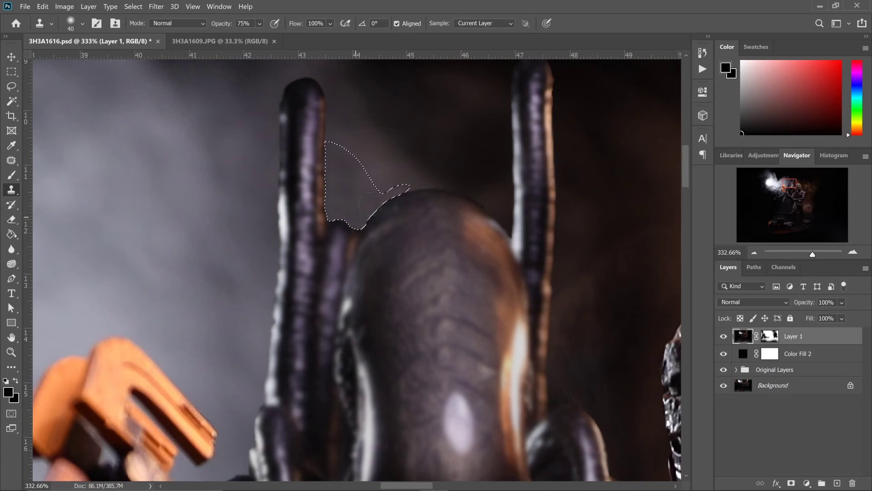
left_click(12, 71)
left_click(115, 94)
Step: Trace the upper part of the Alien's dome with the Pen tool and turn the path into a selection
key("p")
left_click(362, 229)
left_click_drag(433, 189, 479, 190)
left_click(434, 189, "alt")
left_click_drag(510, 236, 473, 294)
left_click(511, 237, "alt")
left_click_drag(381, 301, 348, 316)
left_click(346, 265)
left_click(362, 229)
right_click(363, 230)
left_click(393, 283)
key("Return")
Step: Invert the dome selection, clone smoke along the dome's outer edge with a 40 px Clone Stamp at 75% opacity, and deselect
left_click(152, 9)
mouse_move(134, 7)
left_click(137, 49)
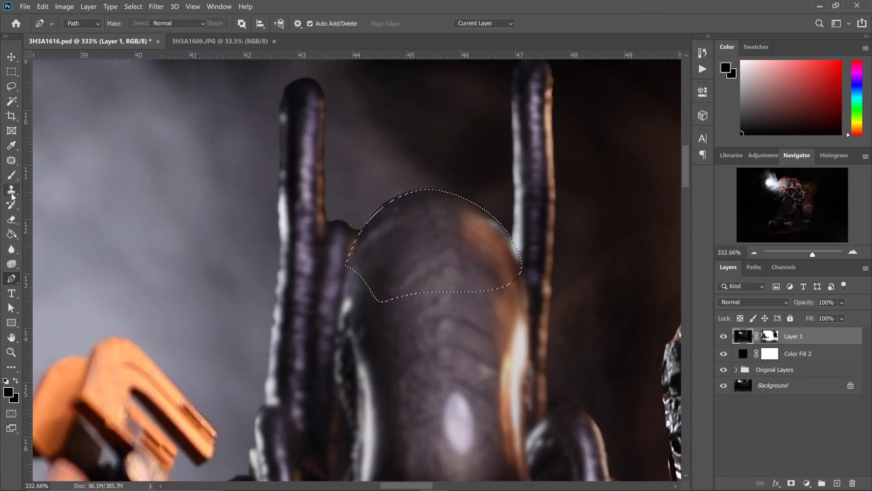
left_click(12, 191)
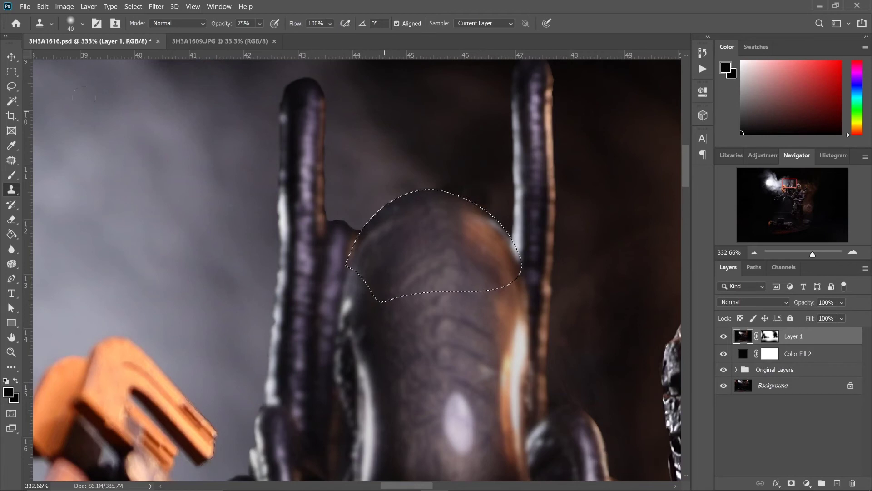
key("m")
key("ctrl+d")
Step: Add an empty layer above Layer 1 and outline the helmet's upper blue visor slot with the Pen tool
left_click(753, 252)
left_click(753, 252)
left_click(753, 253)
left_click(12, 249)
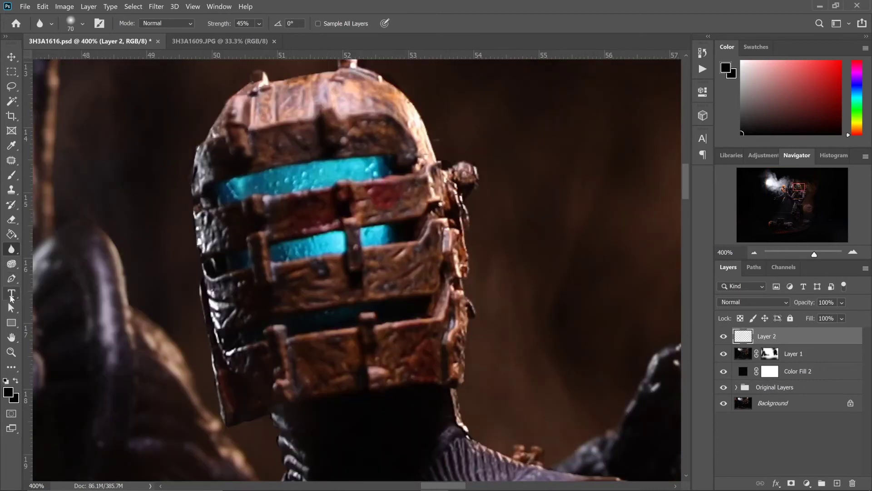
left_click(12, 278)
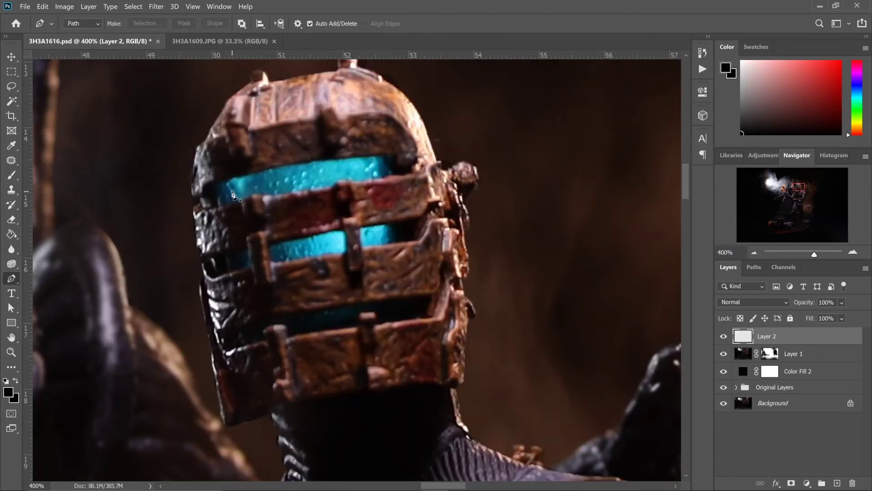
left_click(215, 184)
left_click_drag(393, 157, 465, 164)
left_click(393, 157, "alt")
left_click(397, 176)
left_click(352, 182)
left_click(264, 198)
left_click(243, 200)
left_click(218, 207)
left_click(215, 183)
Step: Outline the three segments of the helmet's middle visor slot with separate Pen tool paths
left_click(226, 256)
left_click(228, 273)
left_click(251, 266)
left_click(249, 250)
left_click(227, 257)
left_click(269, 247)
left_click(272, 260)
left_click(346, 252)
left_click(343, 230)
left_click(295, 238)
left_click(273, 242)
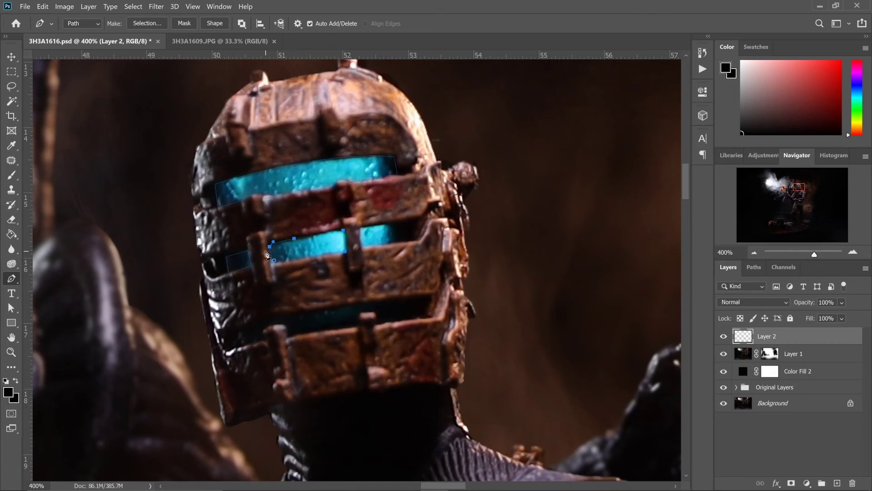
left_click(361, 246)
left_click(415, 241)
left_click(410, 222)
left_click(360, 227)
Step: Outline the helmet's lower visor slot with a closed Pen tool path that follows the protruding ribs
left_click(243, 328)
left_click(246, 343)
left_click(265, 340)
left_click(264, 331)
left_click(270, 326)
left_click(282, 324)
left_click(286, 327)
left_click(288, 335)
left_click(375, 312)
left_click(376, 323)
left_click(426, 316)
left_click(425, 296)
left_click(243, 328)
Step: Convert all the visor slot paths into a new anti-aliased selection with a 0 px feather radius
right_click(14, 281)
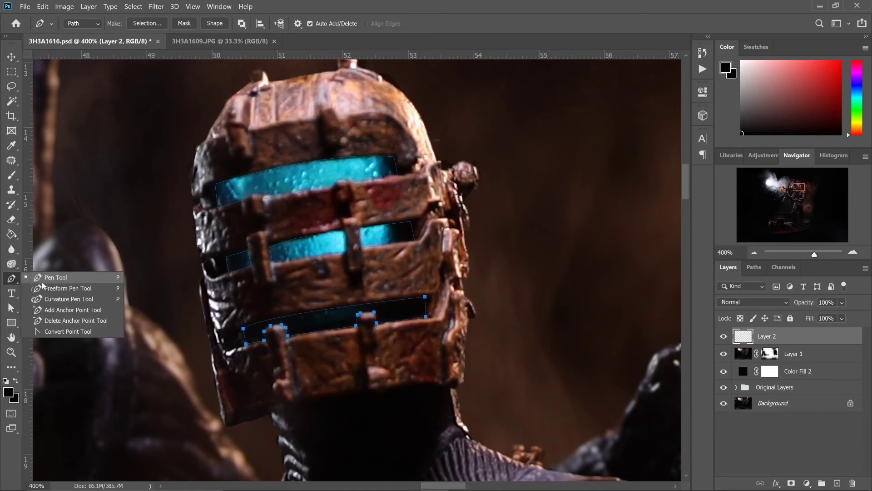
left_click(68, 331)
left_click(381, 225)
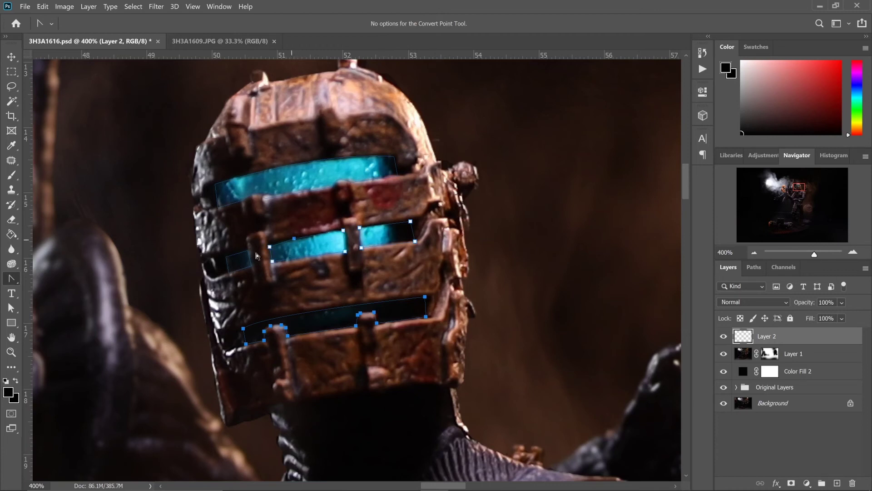
left_click(229, 207)
right_click(230, 207)
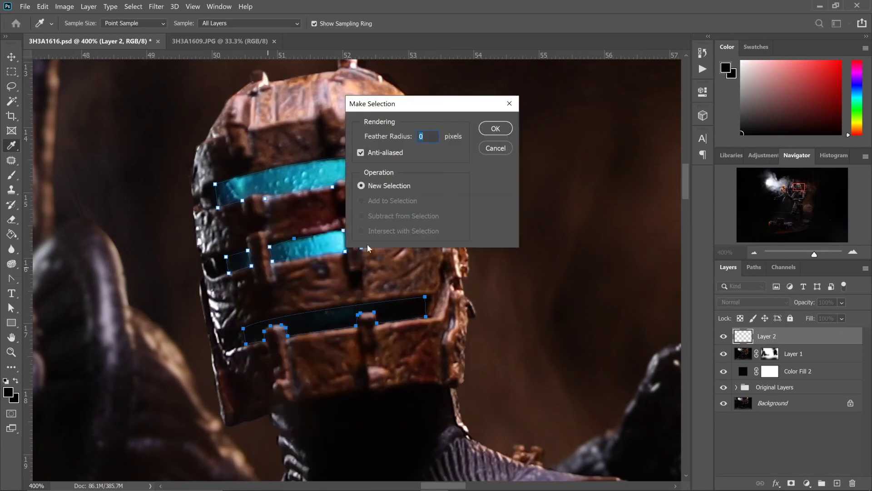
left_click(495, 129)
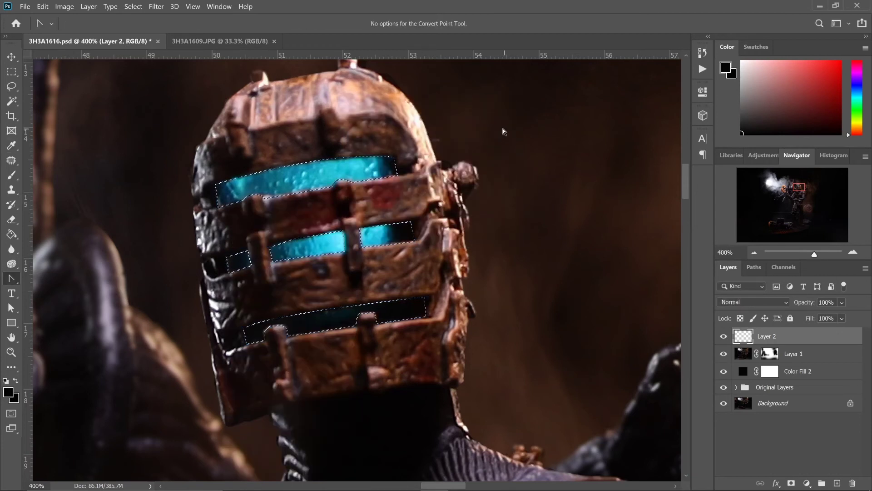
Step: Paint the selected visor slots on Layer 2 with cyan sampled from the visor, using a 200 px brush at 19% opacity
left_click(754, 252)
left_click(754, 252)
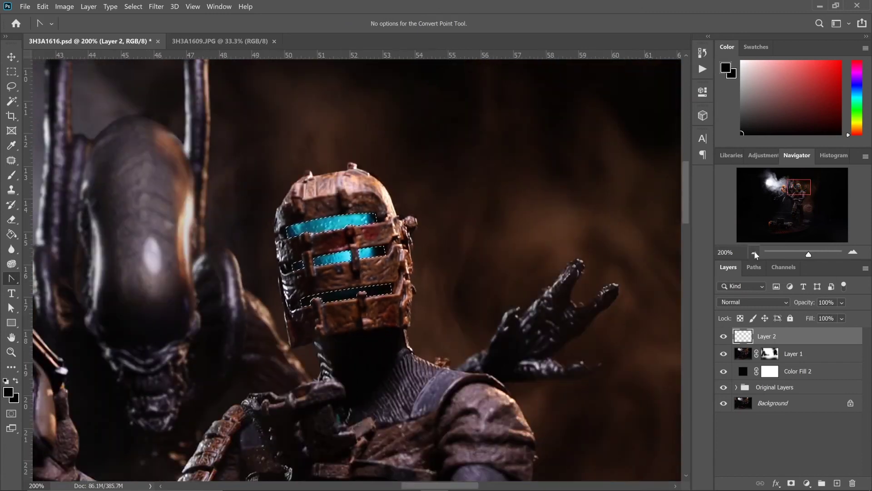
left_click(11, 175)
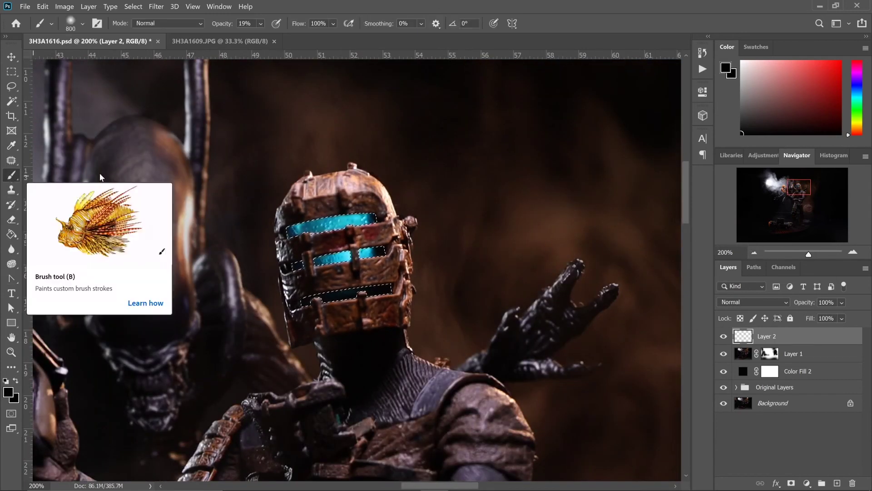
key("bracketleft")
key("bracketleft")
key("bracketleft")
key("bracketleft")
key("bracketleft")
key("bracketleft")
left_click(331, 226, "alt")
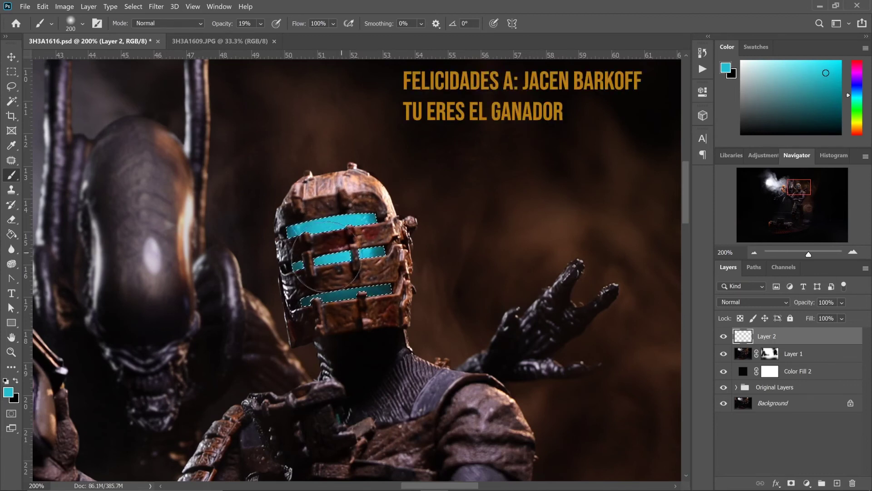
Step: Shade the visor slots with darker teal tones, reduce the brush to 90 px, and resample cyan from the slots
left_click_drag(826, 80, 828, 100)
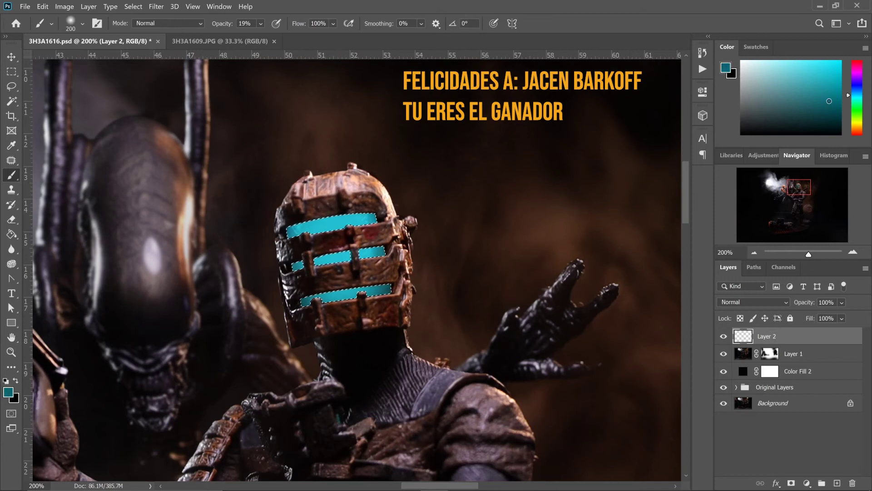
left_click(450, 214, "alt")
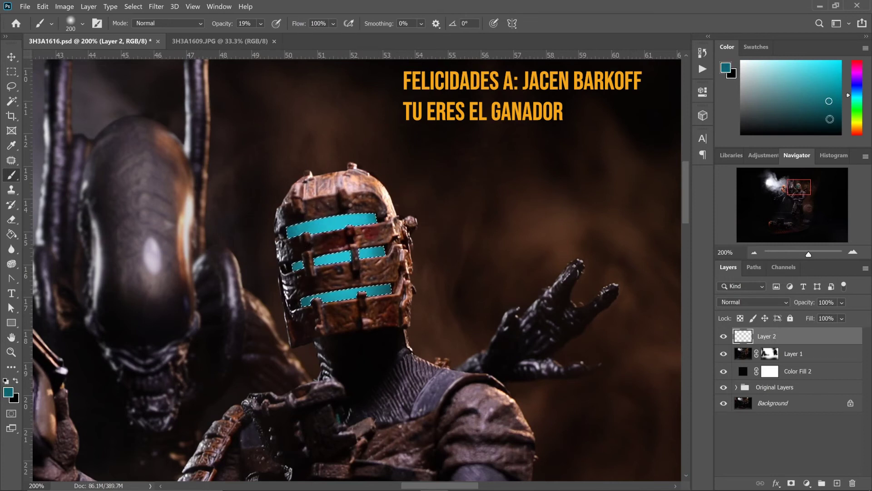
key("bracketleft")
key("bracketleft")
key("bracketleft")
key("bracketleft")
key("bracketleft")
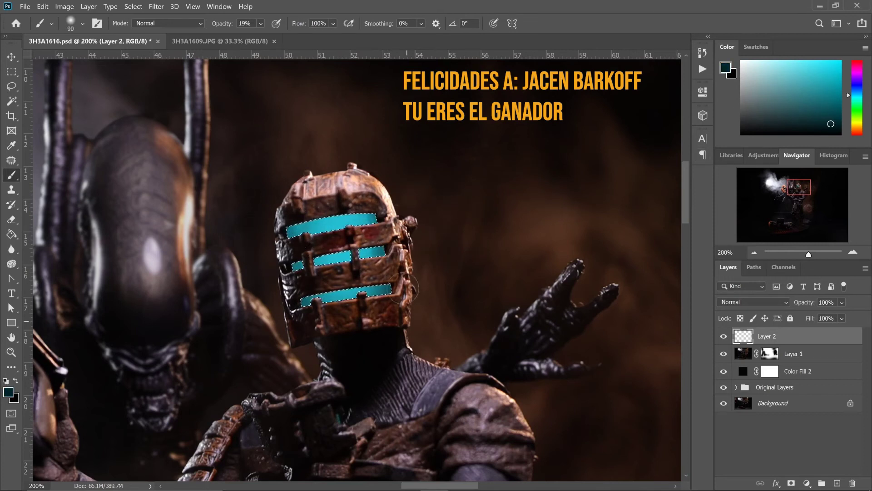
left_click(364, 221, "alt")
left_click(335, 254, "alt")
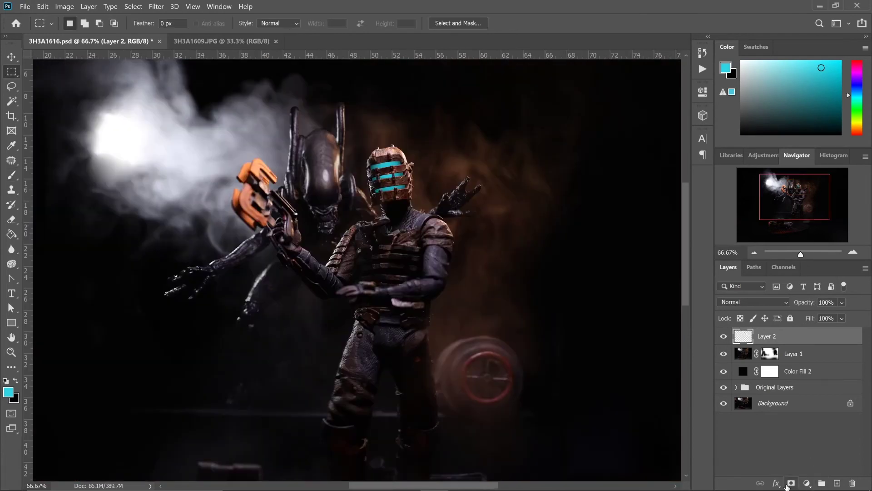
Step: Add an Outer Glow effect to Layer 2 in cyan 25c3d5 sampled from the visor
left_click(776, 482)
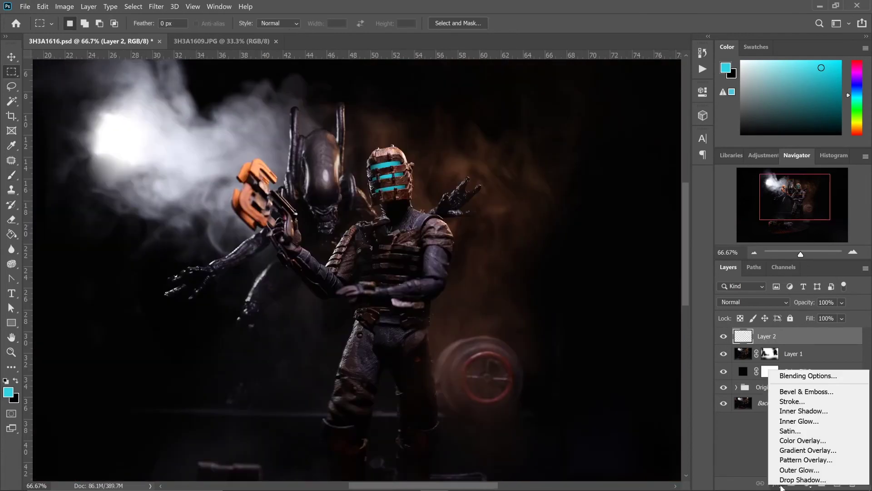
left_click(799, 470)
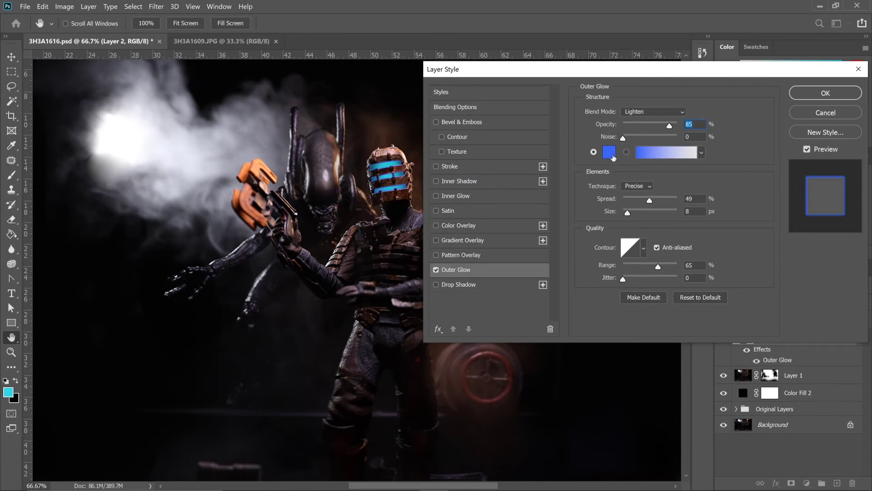
left_click(614, 155)
left_click(393, 163)
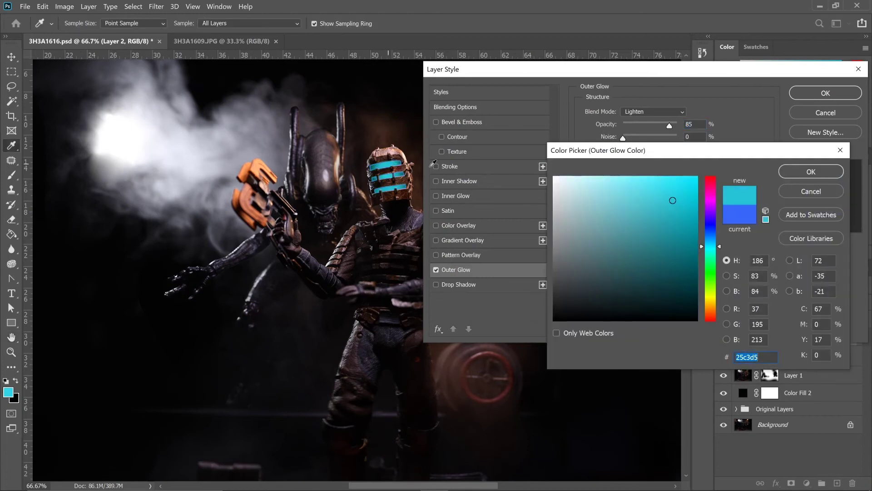
left_click(791, 173)
Step: Enlarge the visor's Outer Glow to 43 px and set its opacity to 47%
left_click(661, 125)
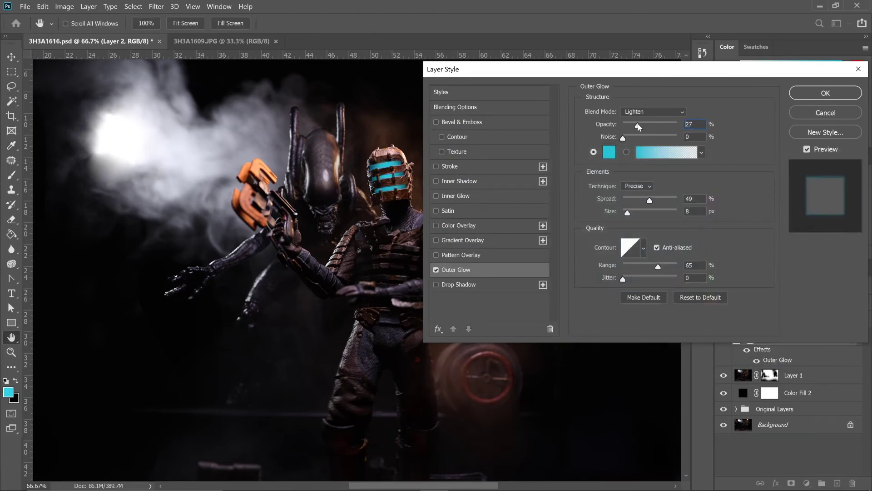
mouse_move(630, 215)
left_mouse_down()
mouse_move(646, 214)
mouse_move(636, 214)
left_mouse_up()
left_click_drag(661, 125, 648, 130)
Step: Recolour the Outer Glow to light cyan 93eaf4 and soften it to 23% opacity, 16% spread and 21 px size
left_click(609, 152)
left_click(631, 181)
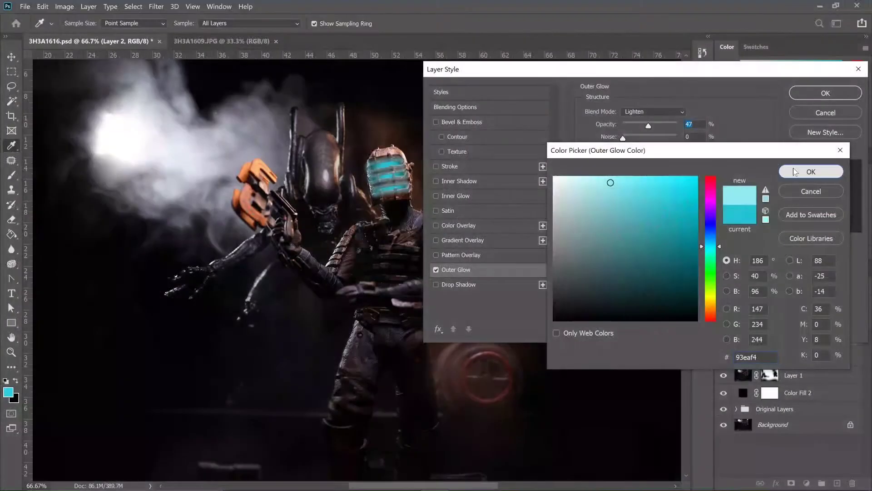
left_click(795, 172)
left_click_drag(649, 126, 637, 128)
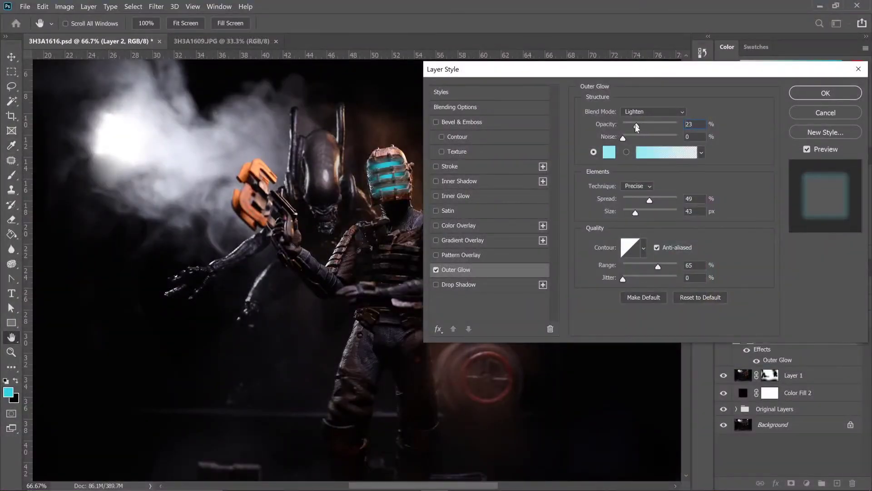
left_click_drag(649, 204, 633, 215)
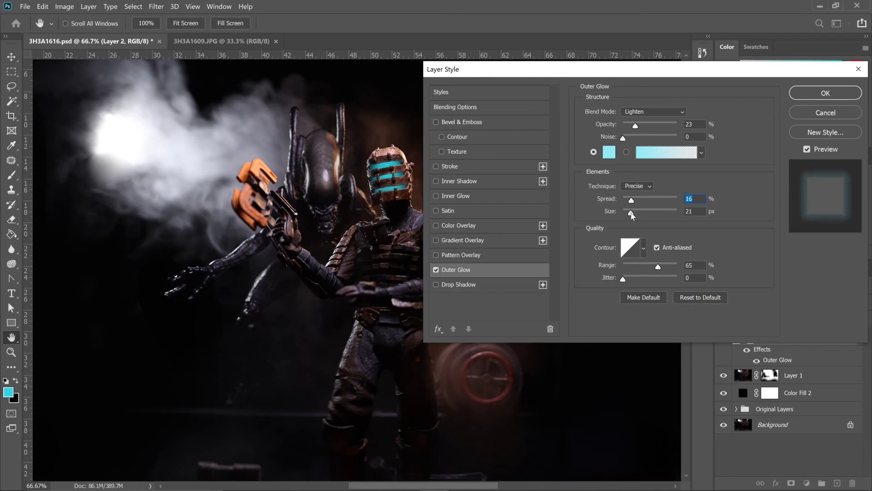
Step: Change the Outer Glow to a very pale cyan and set its opacity to 26%
left_click(609, 154)
left_click(584, 177)
left_click(803, 177)
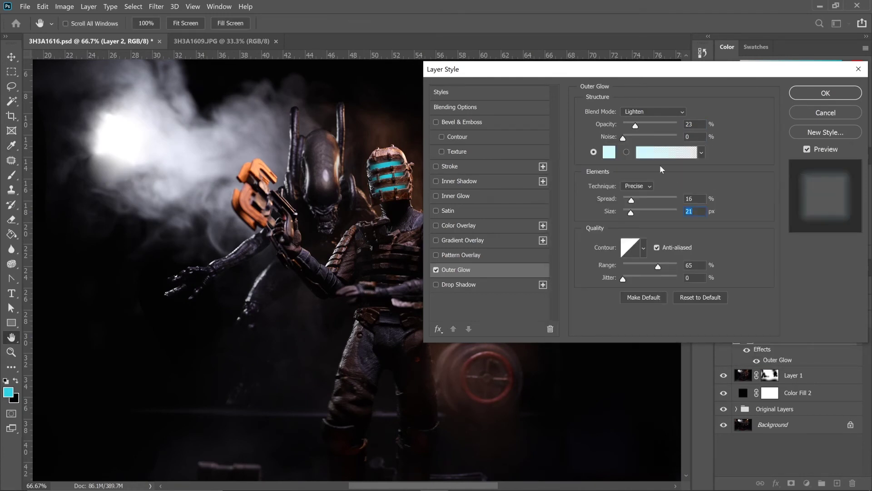
mouse_move(639, 128)
left_mouse_down()
mouse_move(650, 128)
mouse_move(639, 132)
left_mouse_up()
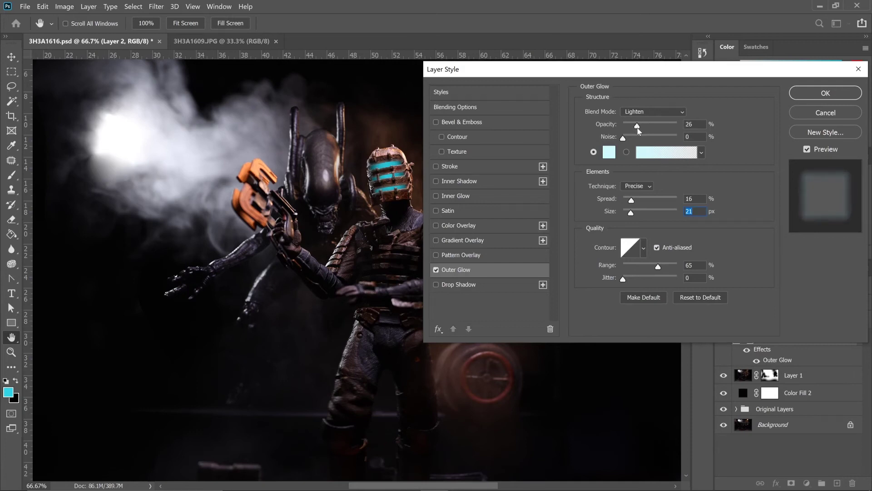
Step: Compare the visor with and without the Outer Glow, and set the glow colour to teal 34aebc
left_click(437, 270)
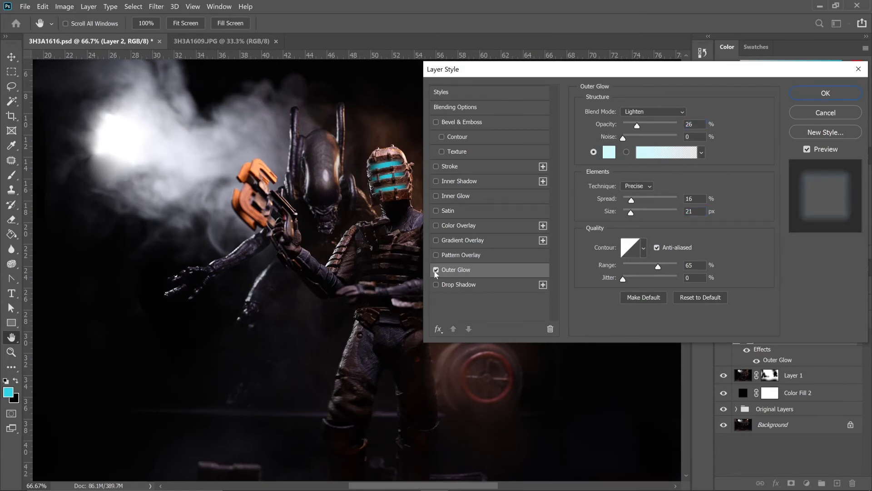
left_click(437, 271)
mouse_move(666, 219)
left_mouse_down()
mouse_move(669, 253)
mouse_move(658, 213)
left_mouse_up()
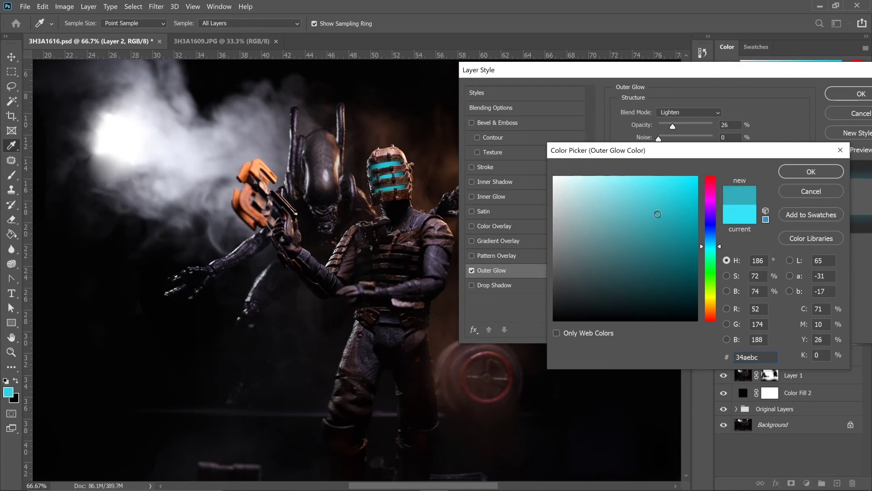
left_click(792, 172)
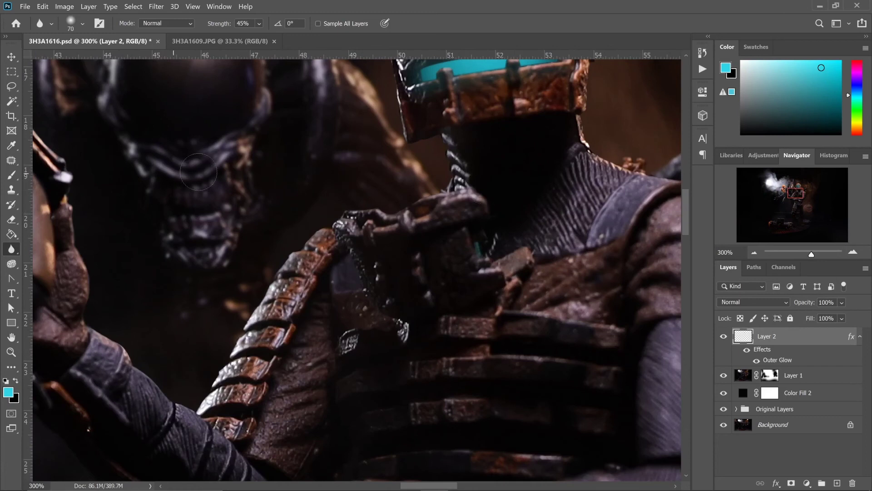
Step: On Layer 1, outline the protruding chest piece below the helmet with a closed Pen tool path
left_click(746, 379)
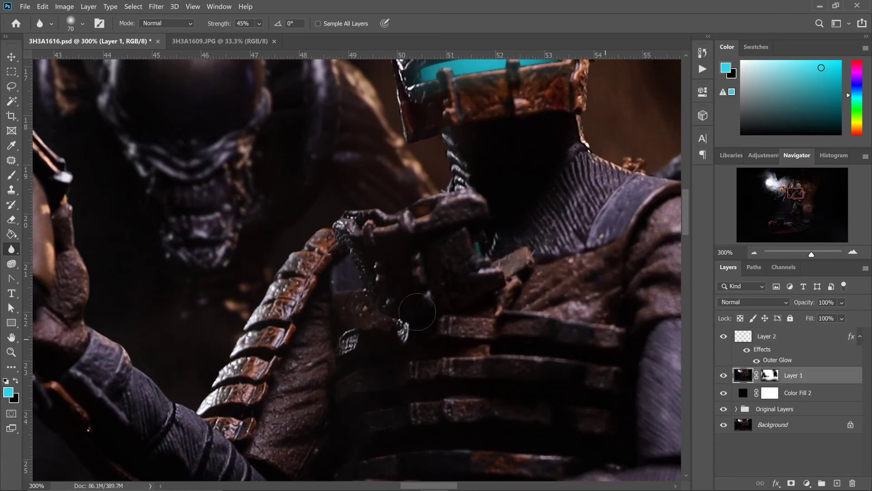
right_click(11, 279)
left_click(41, 279)
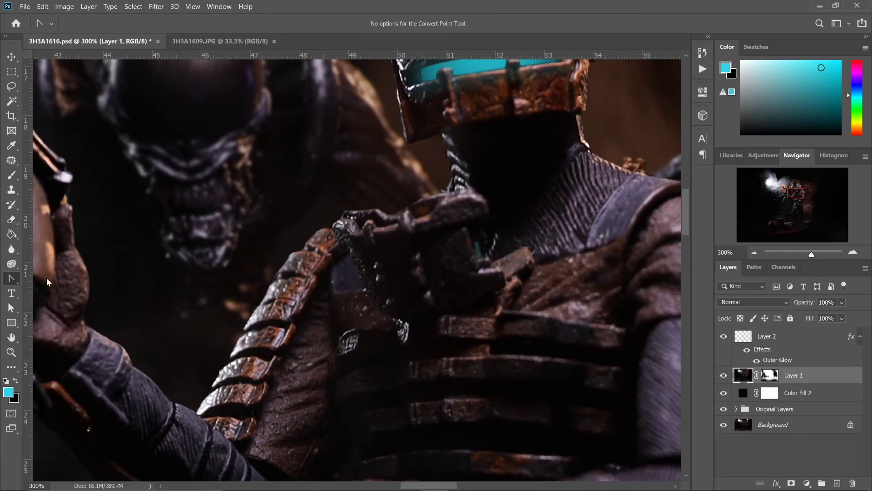
left_click(347, 211)
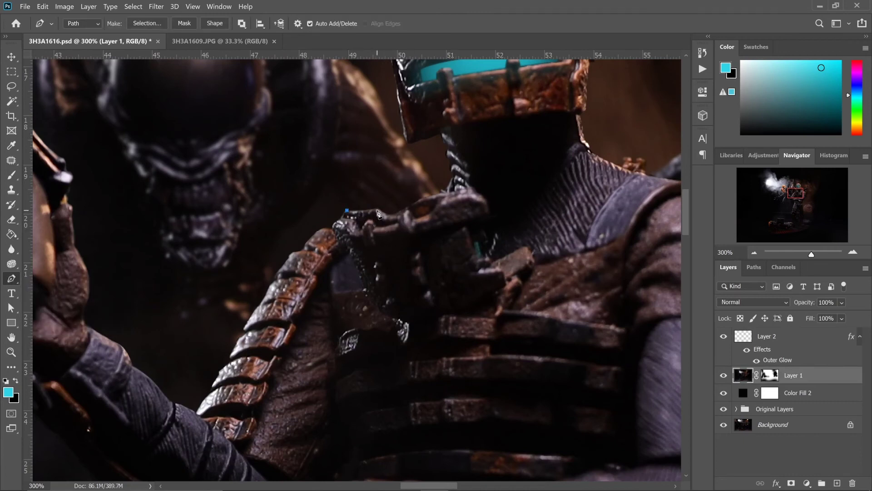
left_click(381, 208)
left_click(421, 198)
left_click(489, 213)
left_click(467, 223)
left_click(477, 259)
left_click(489, 259)
left_click(491, 263)
left_click(524, 247)
left_click(530, 249)
left_click(535, 266)
left_click(533, 288)
left_click(388, 321)
left_click(367, 296)
left_click(363, 289)
left_click(347, 245)
left_click(341, 244)
left_click(332, 228)
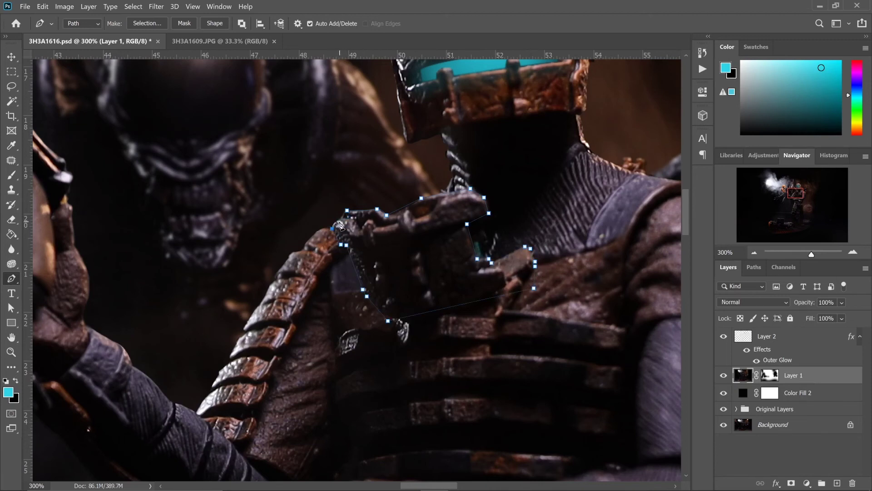
left_click(347, 211)
Step: Convert the chest piece's path into a selection and add an empty layer above Layer 2
right_click(346, 211)
left_click(398, 274)
key("Return")
key("ctrl+minus")
key("ctrl+minus")
left_click(717, 338)
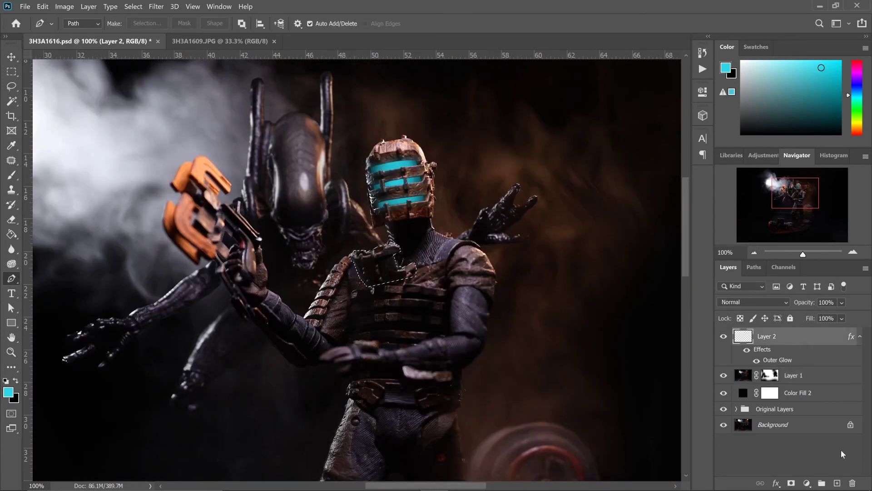
left_click(837, 482)
Step: Set Layer 3's blend mode to Overlay and brush cyan light onto the neck with a 200 px brush at 19% opacity
left_click(156, 6)
left_click(108, 148)
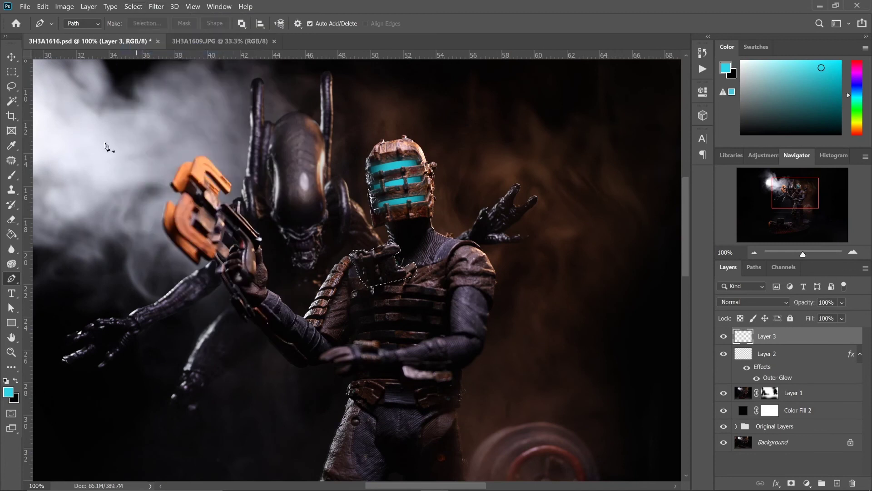
left_click(13, 176)
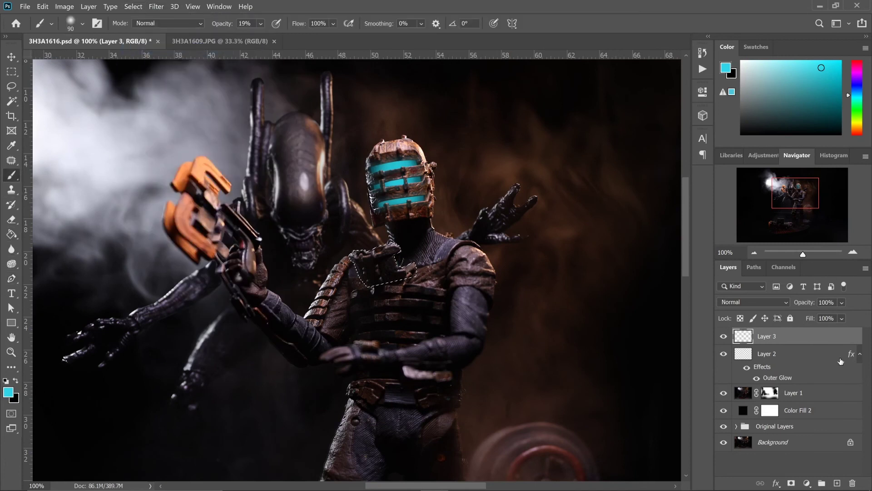
left_click(761, 303)
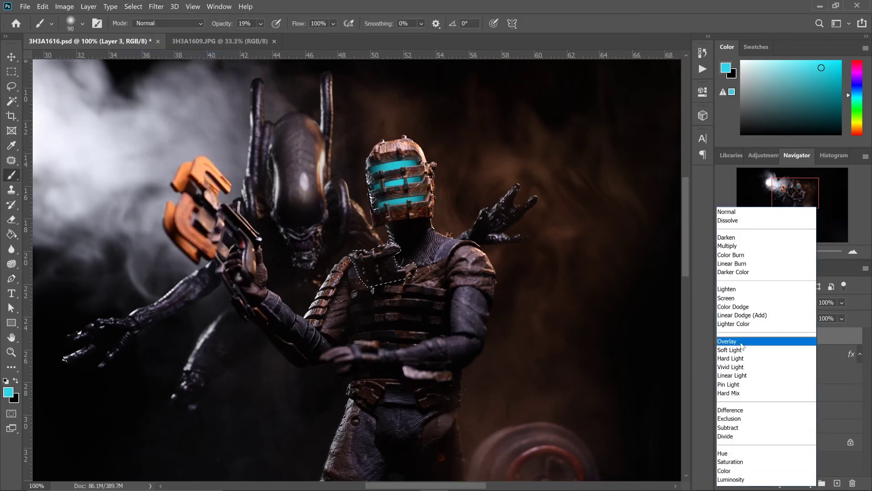
left_click(742, 342)
key("bracketright")
key("bracketright")
key("bracketright")
key("bracketright")
key("bracketright")
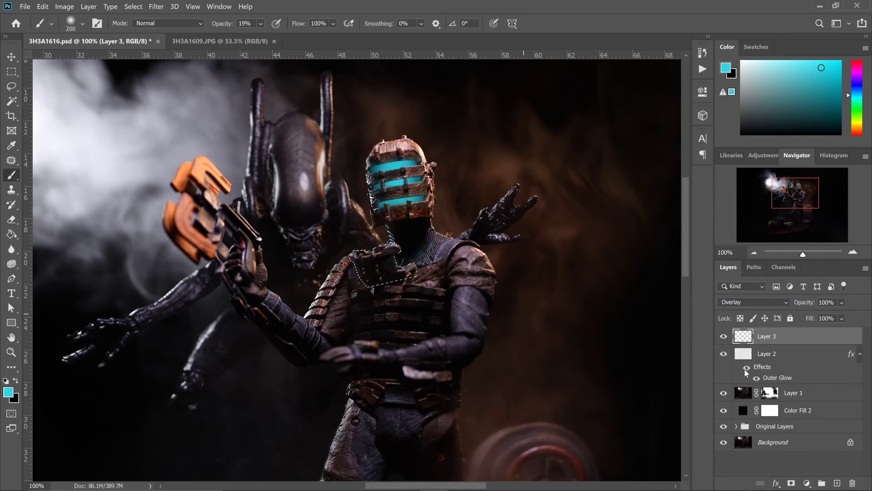
Step: Add another layer above Layer 3 and paint cyan light over the neck and collar, enlarging the brush to 400 px
left_click(836, 483)
left_click(408, 253)
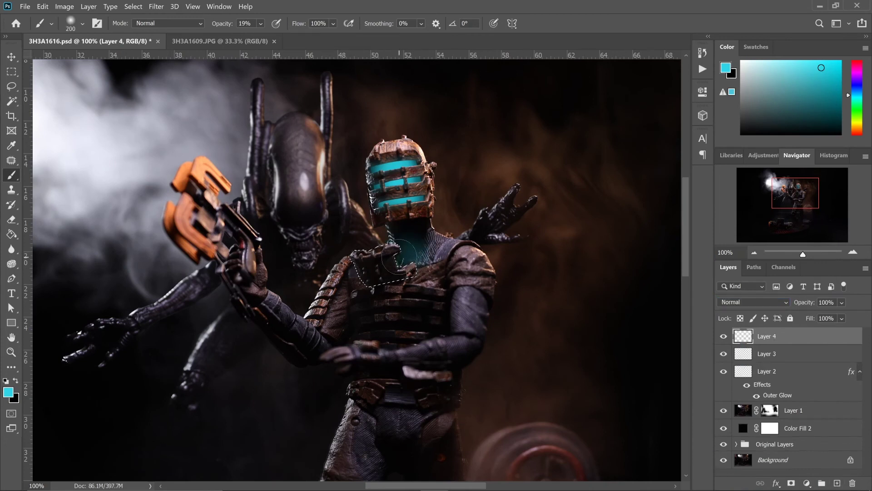
key("bracketright")
key("bracketright")
key("bracketright")
key("bracketright")
left_click(398, 252)
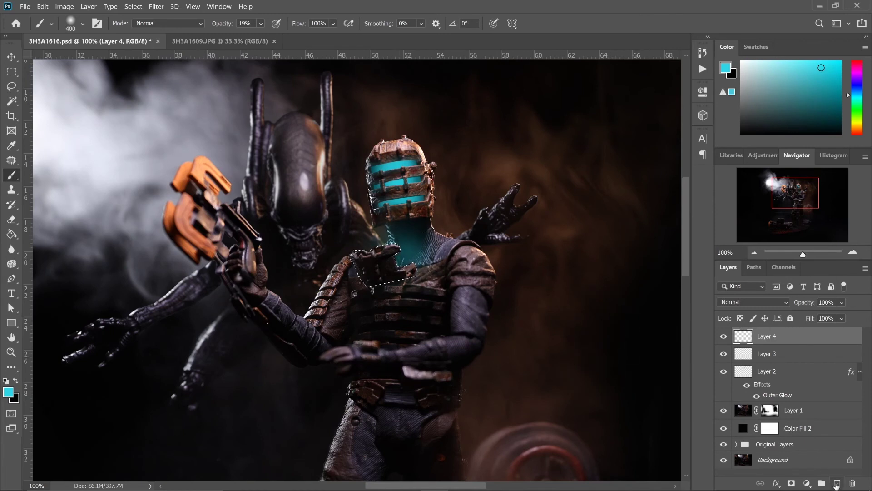
Step: Paint a pale cyan glow over the chest on Layer 4 and soften it with the Eraser
left_click(8, 391)
left_click(587, 179)
left_click(810, 171)
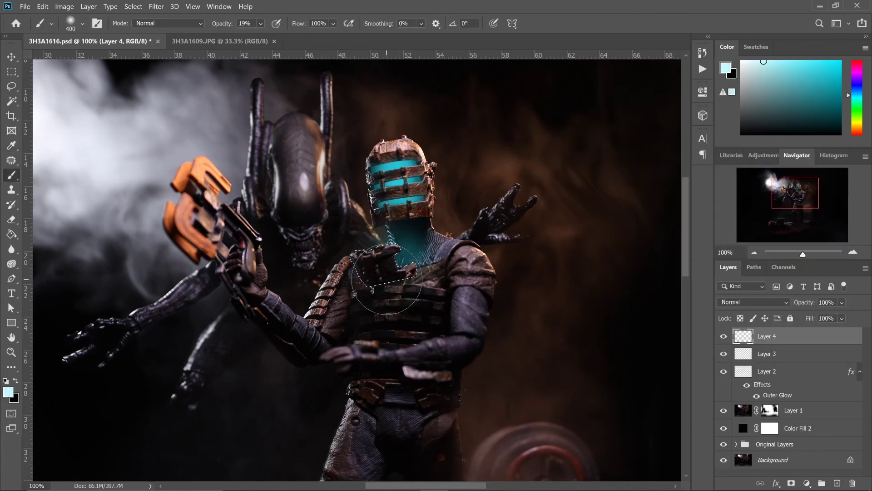
key("e")
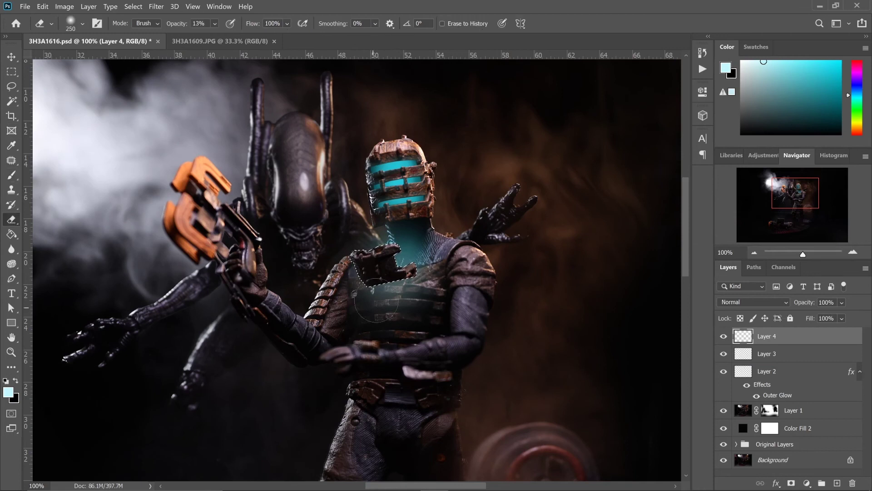
left_click_drag(213, 24, 269, 36)
mouse_move(411, 296)
left_mouse_down()
mouse_move(425, 288)
mouse_move(346, 274)
mouse_move(418, 294)
left_mouse_up()
Step: Set Layer 4's blend mode to Pin Light and lower the opacity of Layer 3
left_click(768, 302)
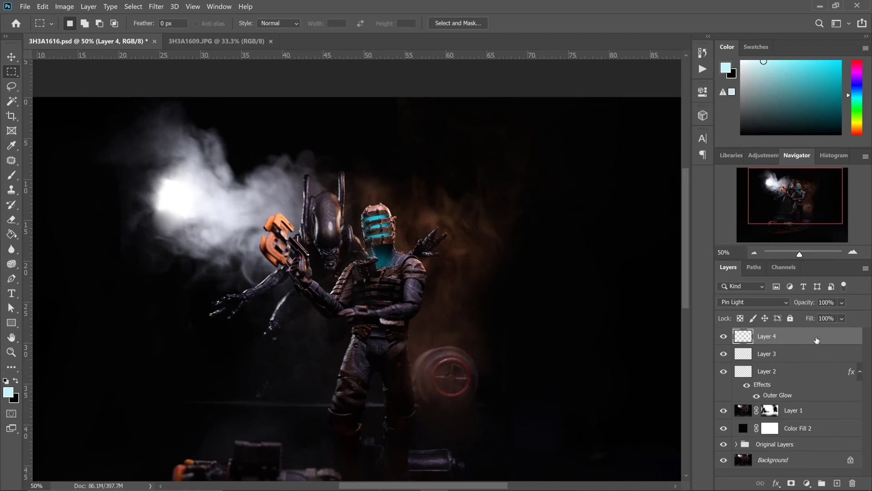
left_click(780, 354)
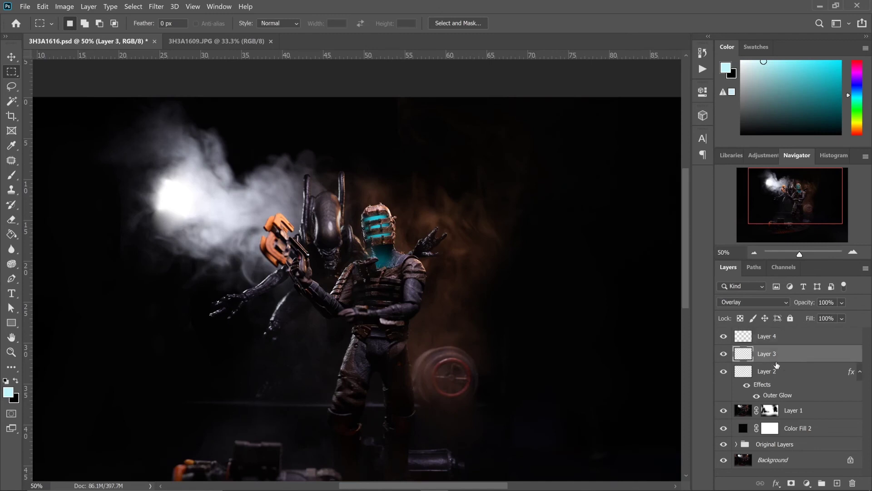
left_click(842, 302)
left_click(847, 315)
left_click_drag(847, 317, 820, 319)
Step: Reduce Layer 4's opacity to 50% and view the whole composition
left_click(810, 336)
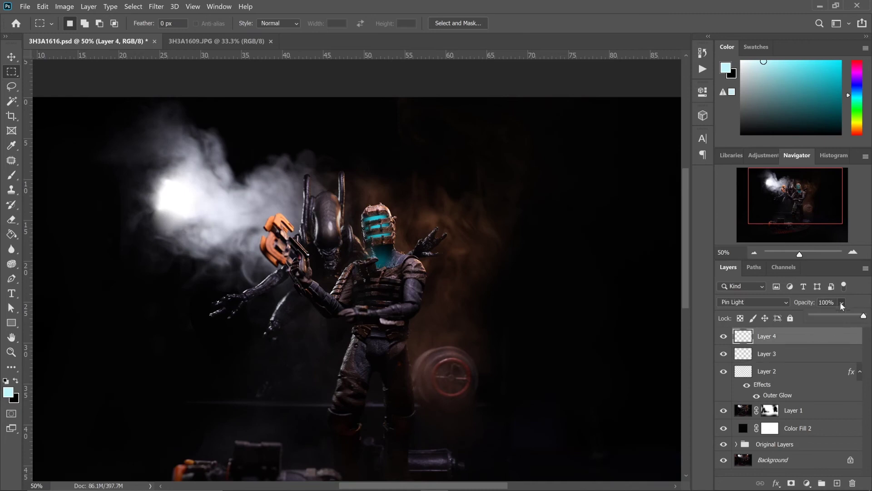
left_click_drag(862, 318, 837, 317)
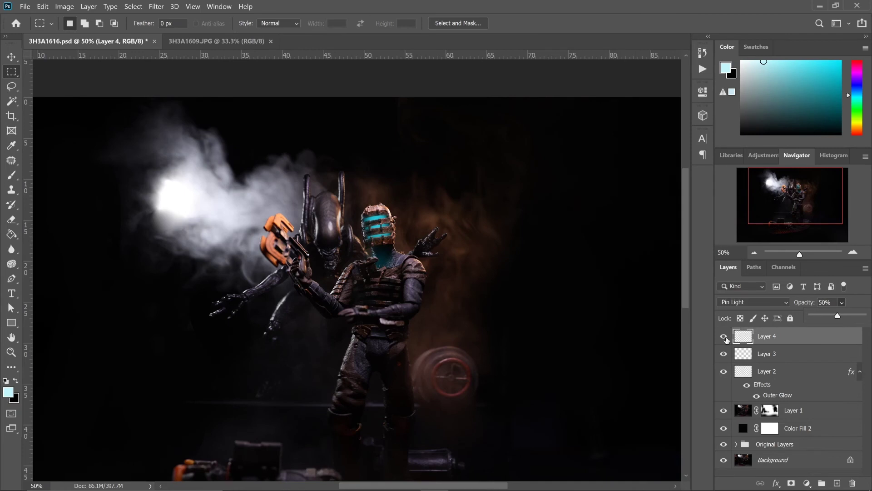
key("ctrl+minus")
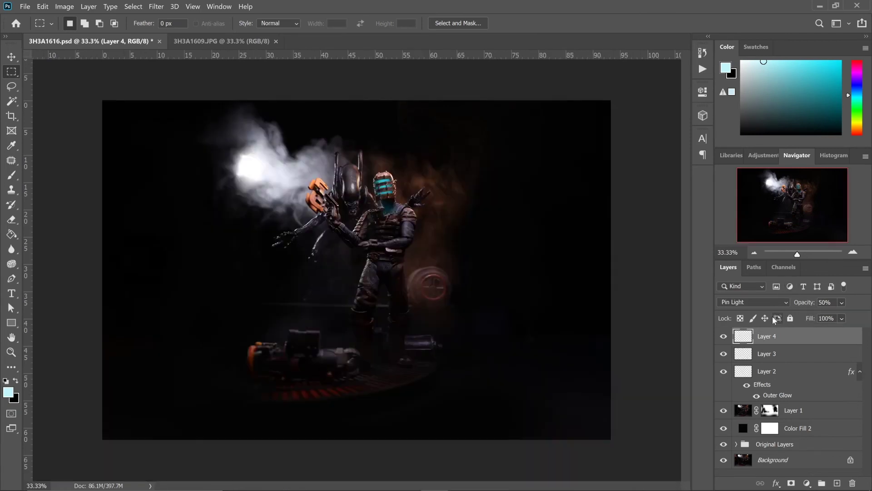
left_click(26, 7)
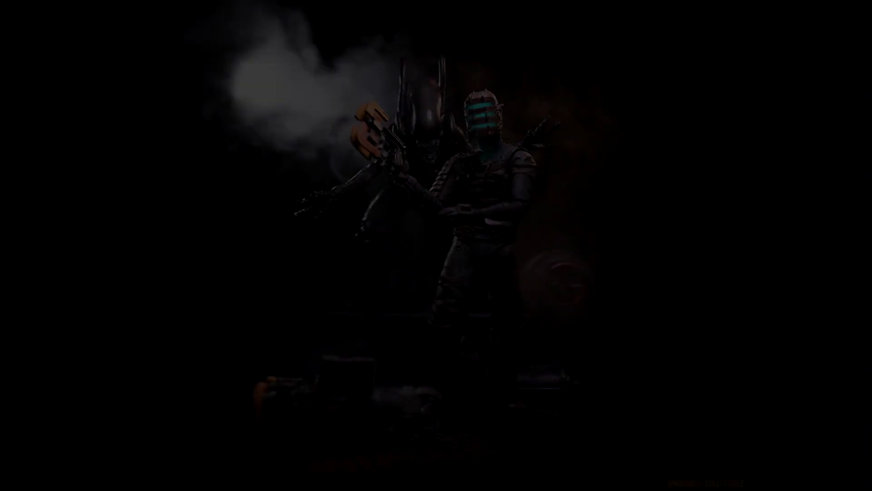